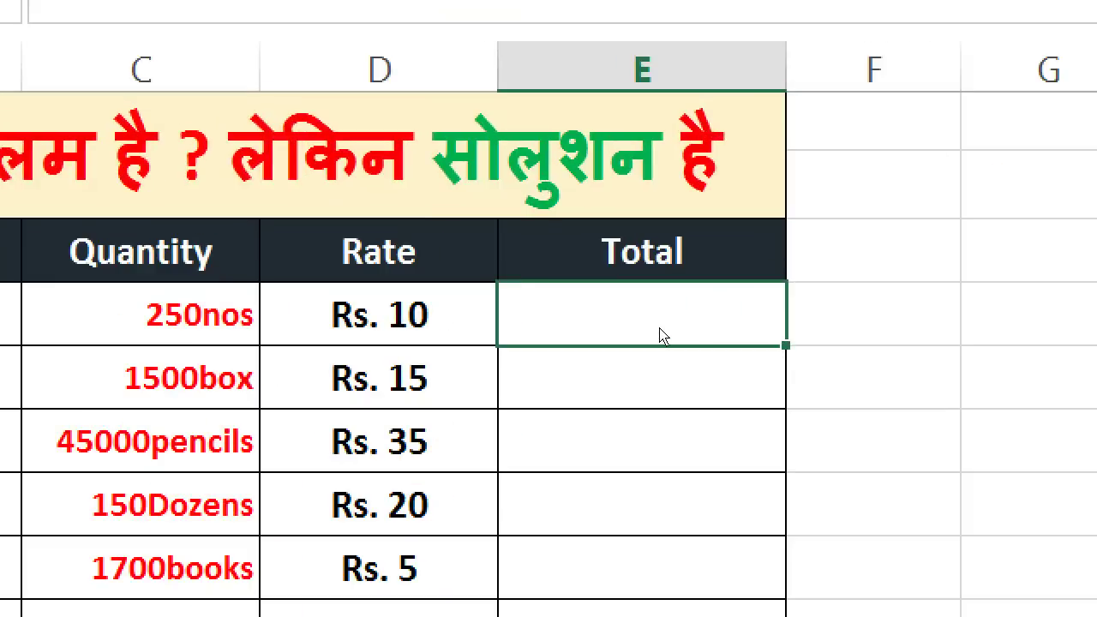
Start a formula in E4 with an IF whose test takes the last three characters of the quantity, RIGHT(C4,3)
{"action": "type", "text": "=IF("}
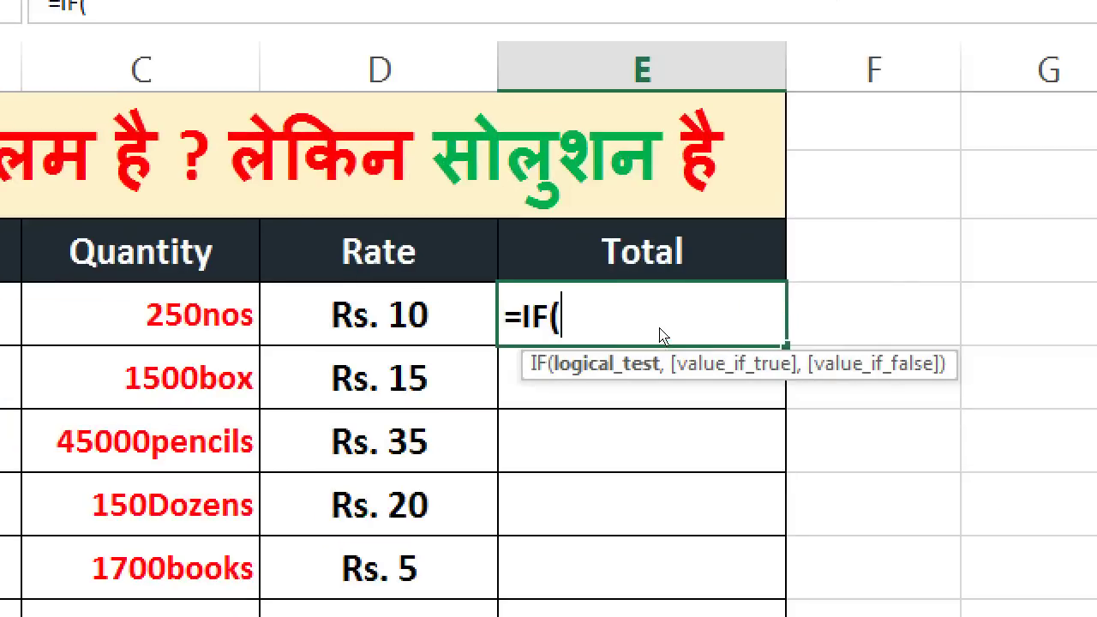
{"action": "type", "text": "RIGHT("}
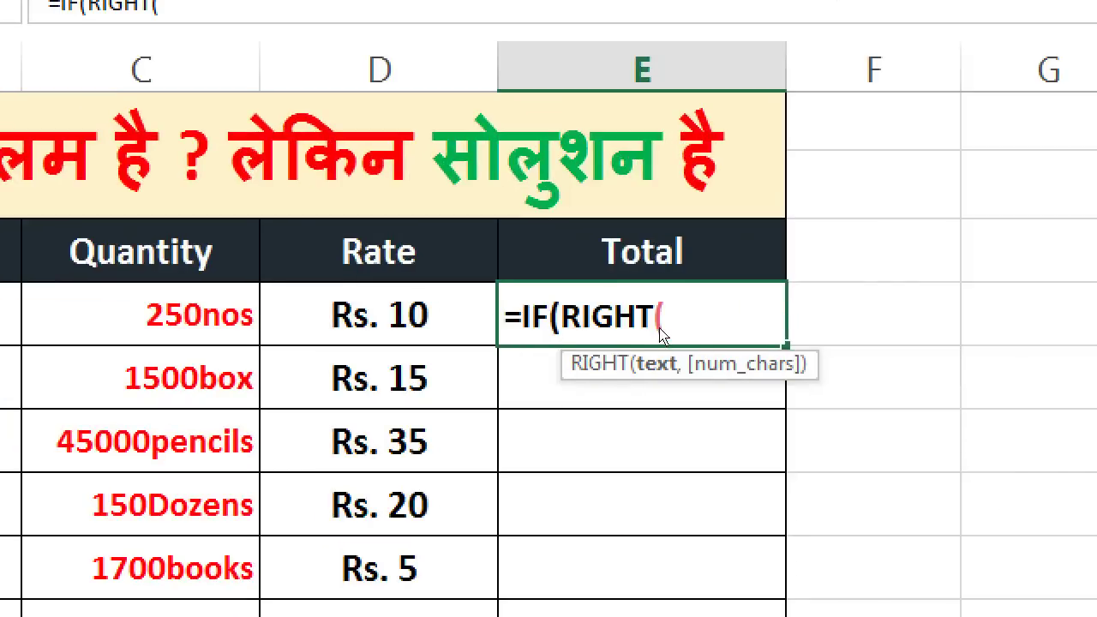
{"action": "left_click", "coordinate": [223, 316]}
{"action": "type", "text": ",3"}
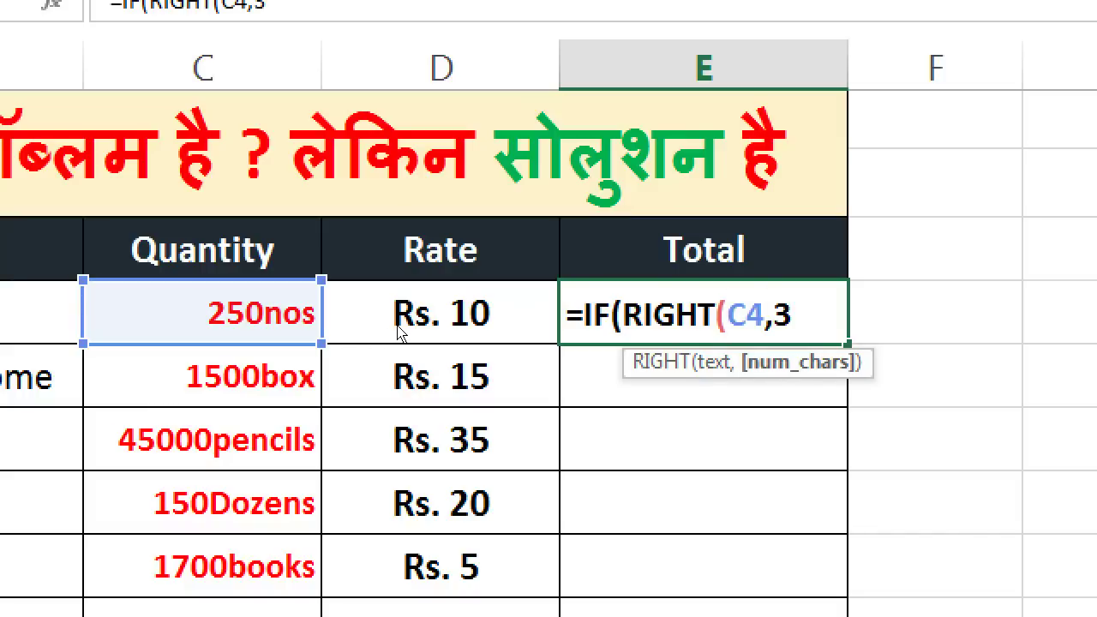
{"action": "key", "text": "BackSpace"}
{"action": "type", "text": "3"}
{"action": "type", "text": ")"}
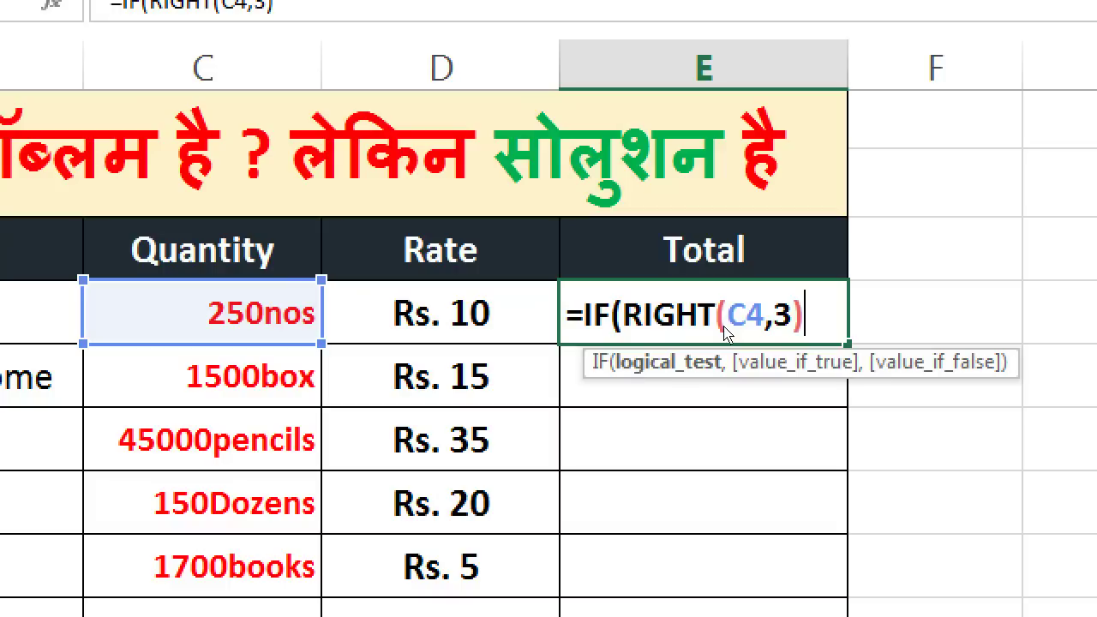
Complete the IF test in E4 by comparing the extracted characters with "nos" in lowercase
{"action": "type", "text": "=\"NOS"}
{"action": "key", "text": "BackSpace"}
{"action": "key", "text": "BackSpace"}
{"action": "key", "text": "BackSpace"}
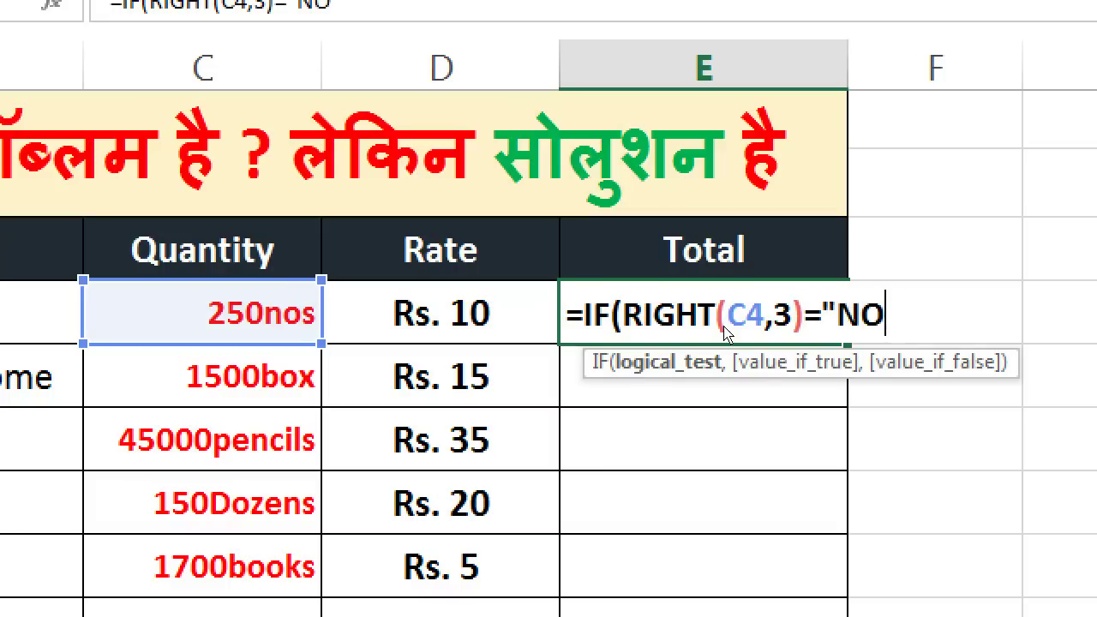
{"action": "type", "text": "m"}
{"action": "key", "text": "BackSpace"}
{"action": "type", "text": "nos\""}
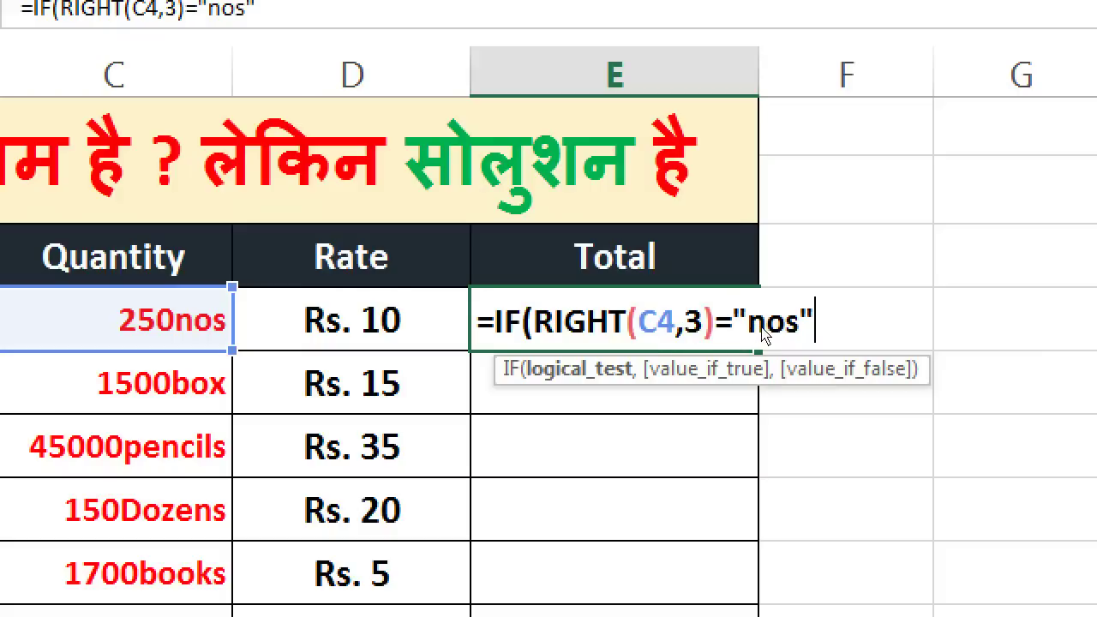
Add the value-if-true argument LEFT(C4,LEN(C4)-3)*D4 to the IF formula in E4
{"action": "type", "text": ","}
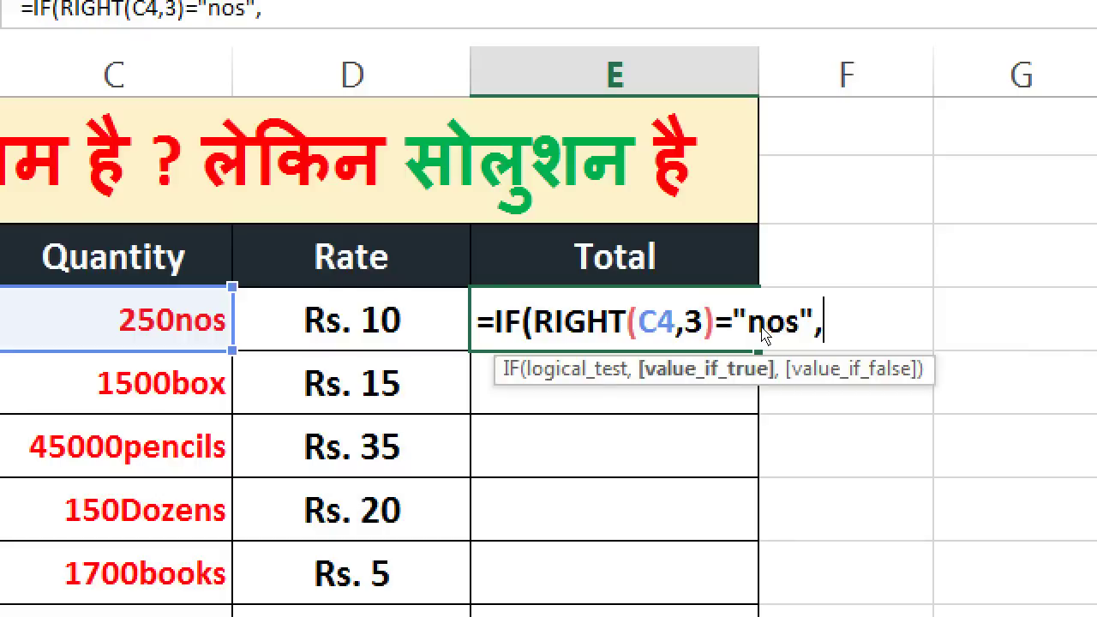
{"action": "type", "text": "le"}
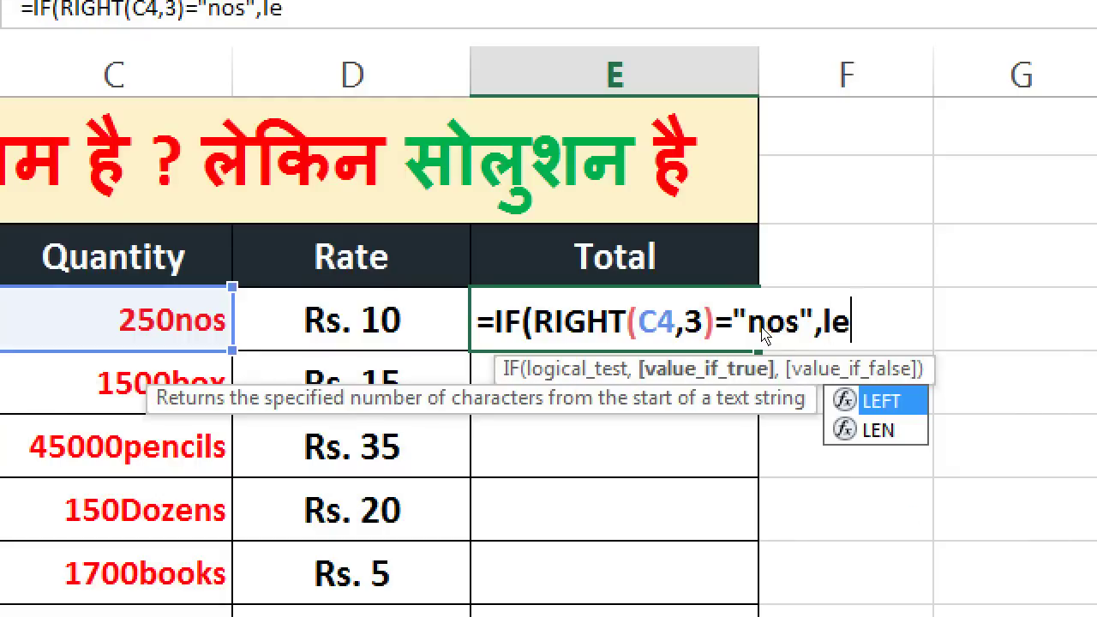
{"action": "key", "text": "Tab"}
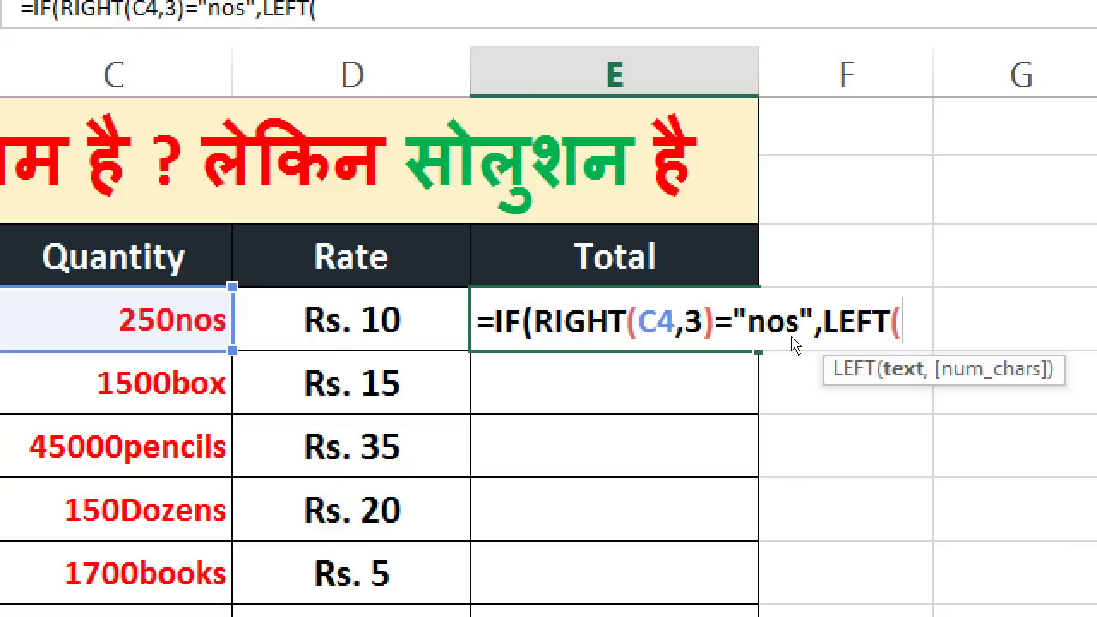
{"action": "key", "text": "Left"}
{"action": "key", "text": "Left"}
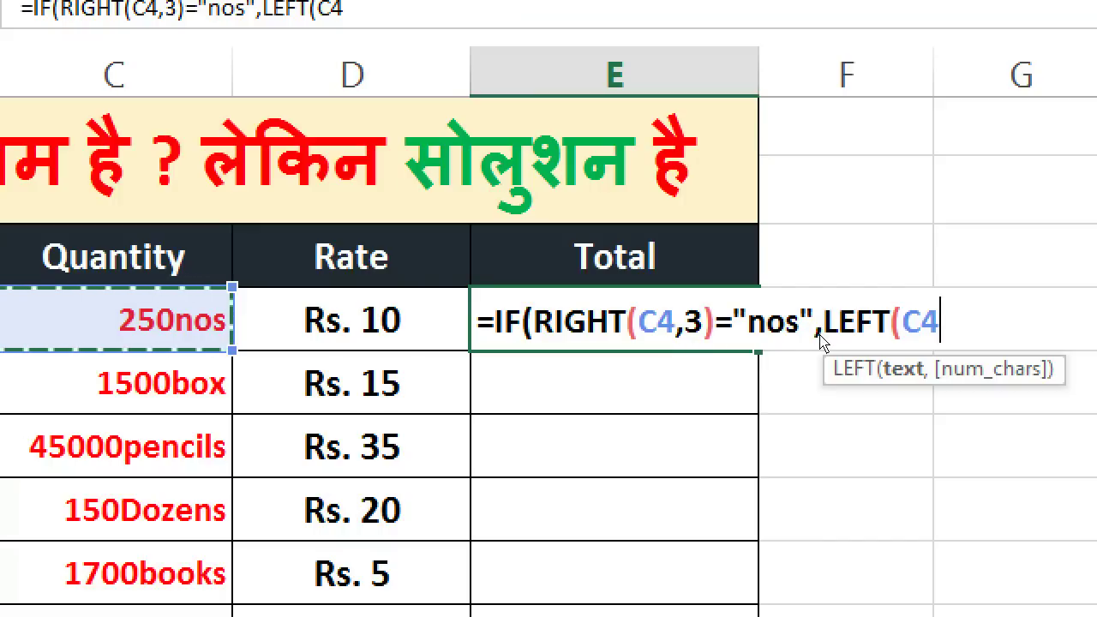
{"action": "type", "text": ",len"}
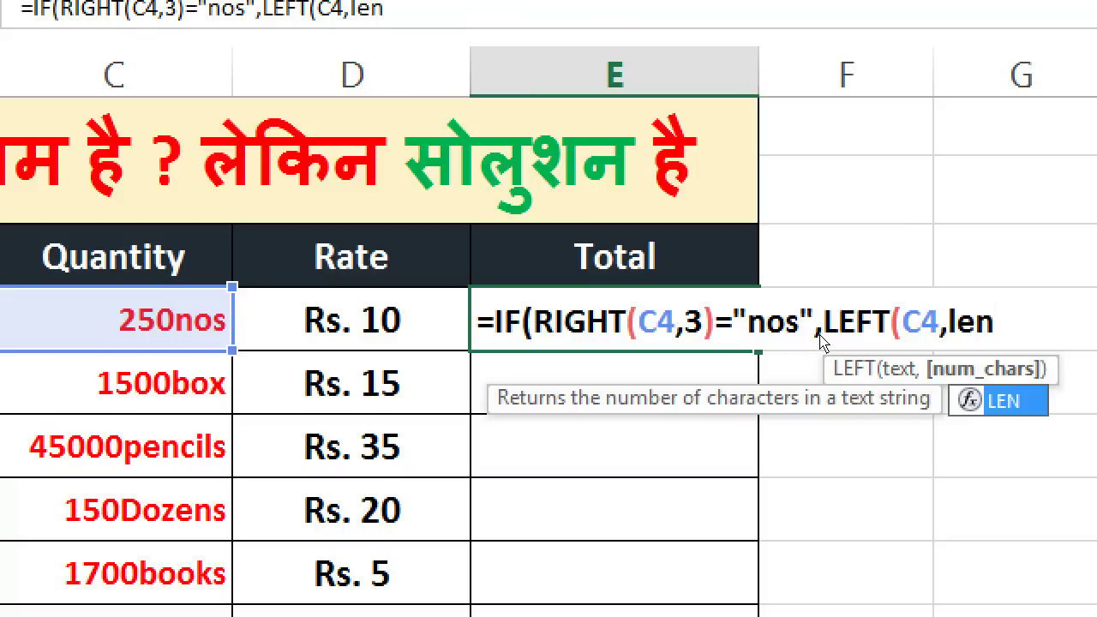
{"action": "type", "text": "("}
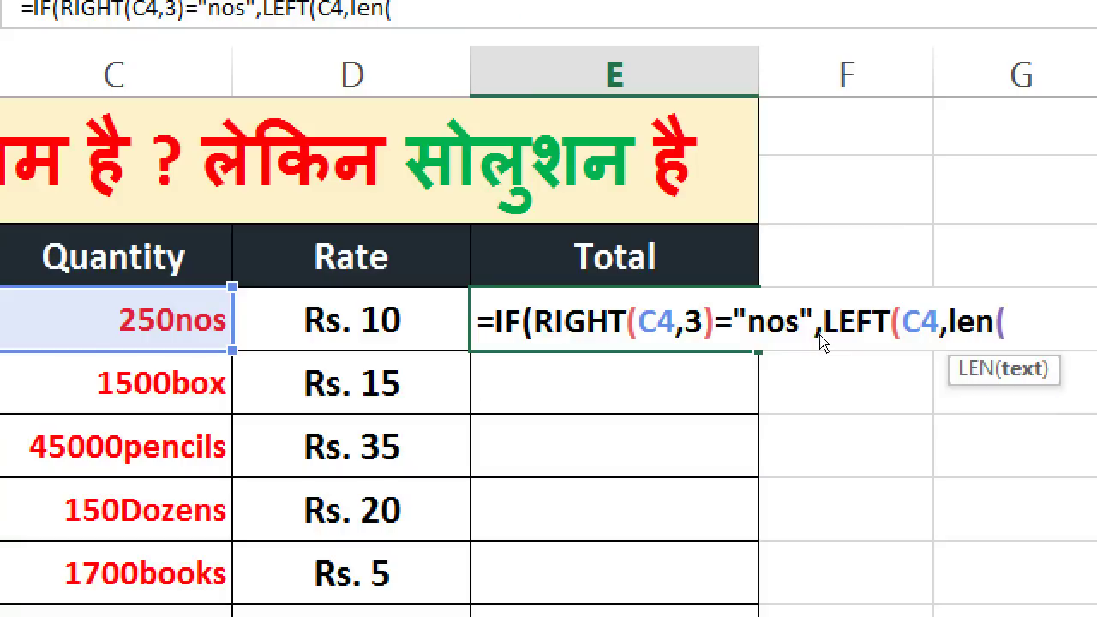
{"action": "key", "text": "Left"}
{"action": "key", "text": "Left"}
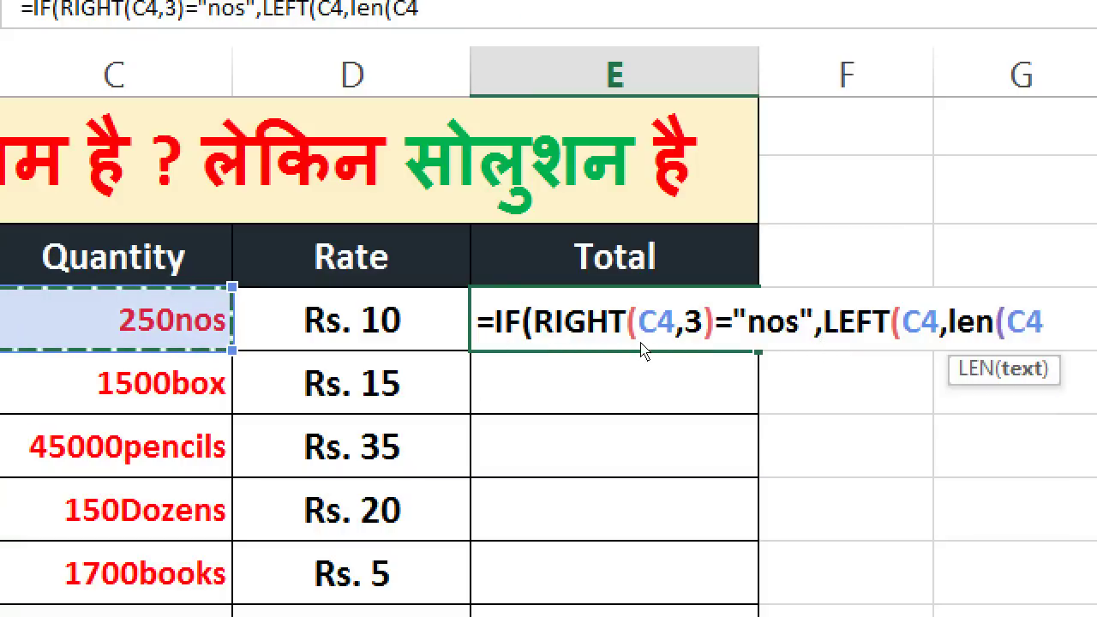
{"action": "type", "text": ")"}
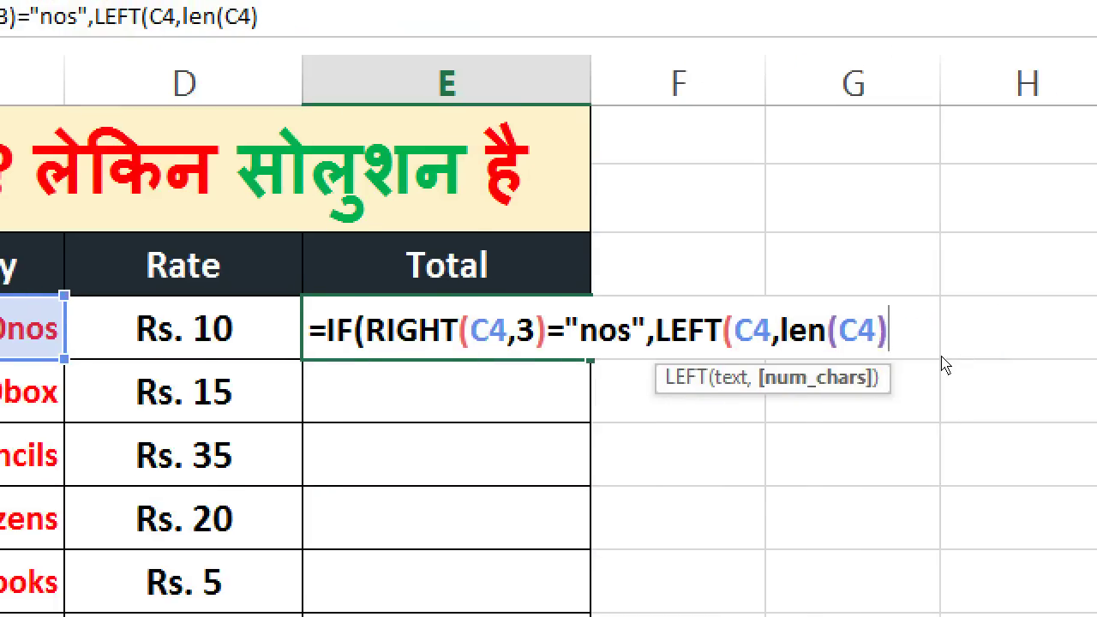
{"action": "type", "text": "-3)*"}
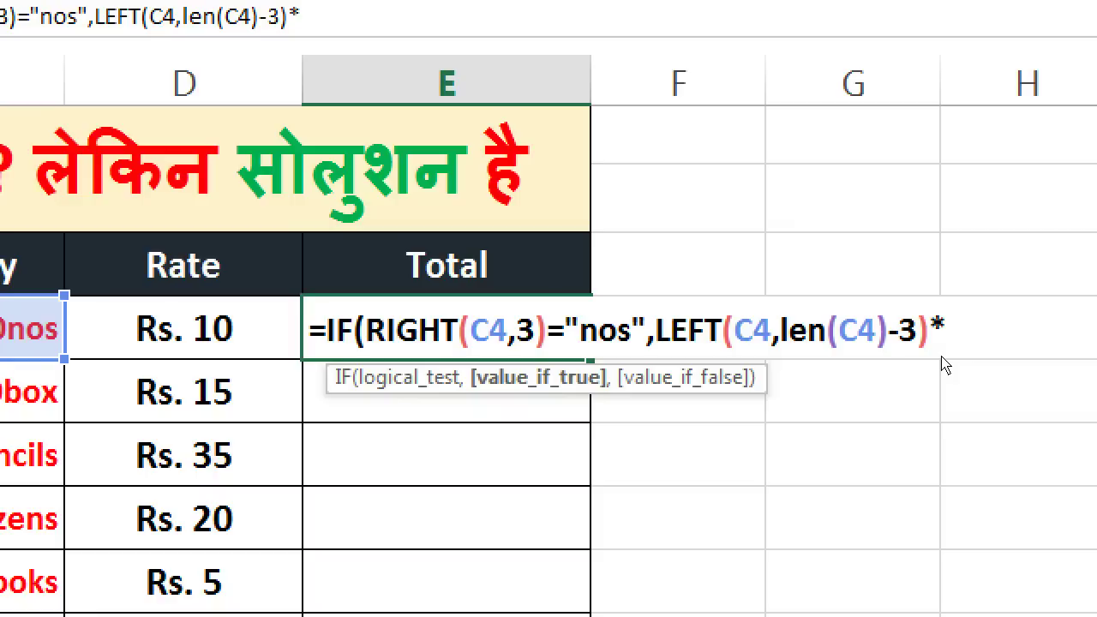
{"action": "key", "text": "Left"}
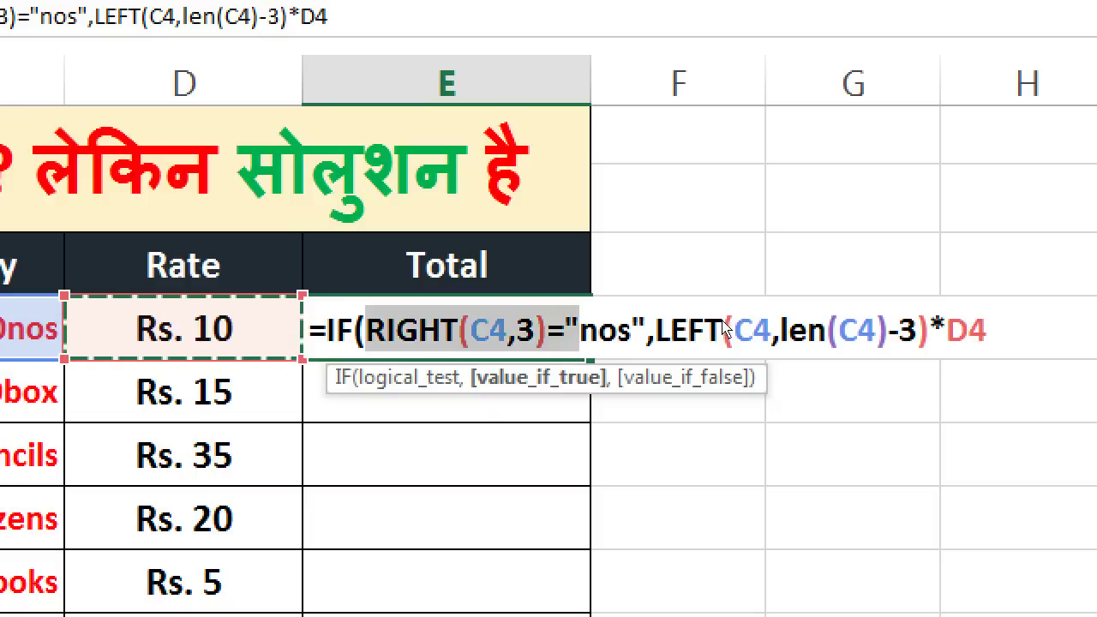
Examine the parts of the E4 formula: the RIGHT test, the LEFT text argument, the LEN(C4)-3 length and the multiplication by D4
{"action": "left_click_drag", "start_coordinate": [749, 332], "coordinate": [744, 332]}
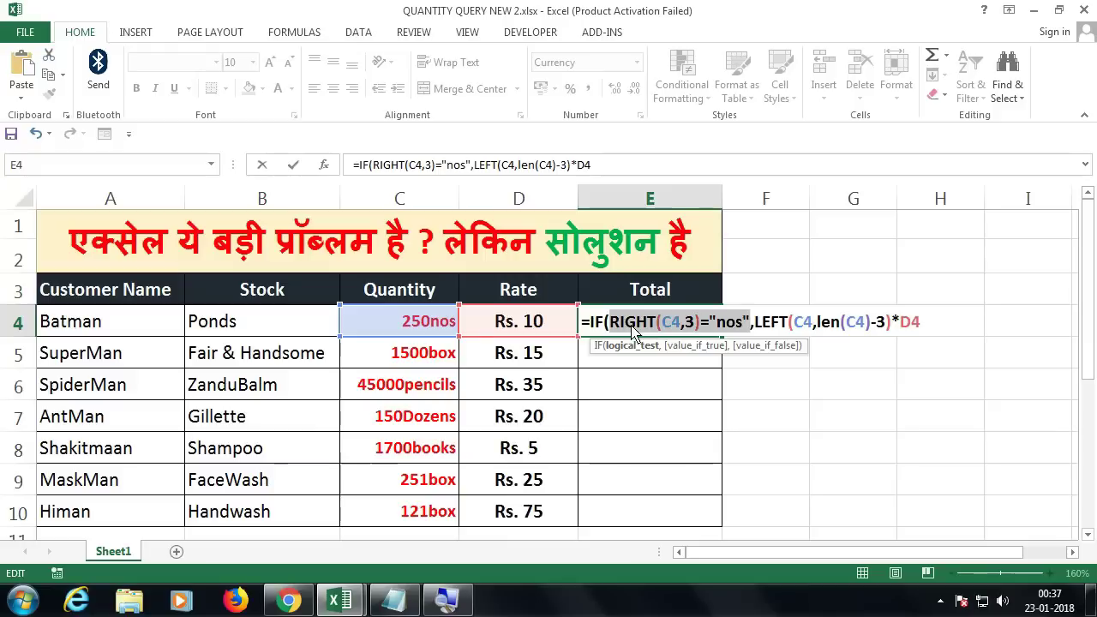
{"action": "left_click", "coordinate": [625, 330]}
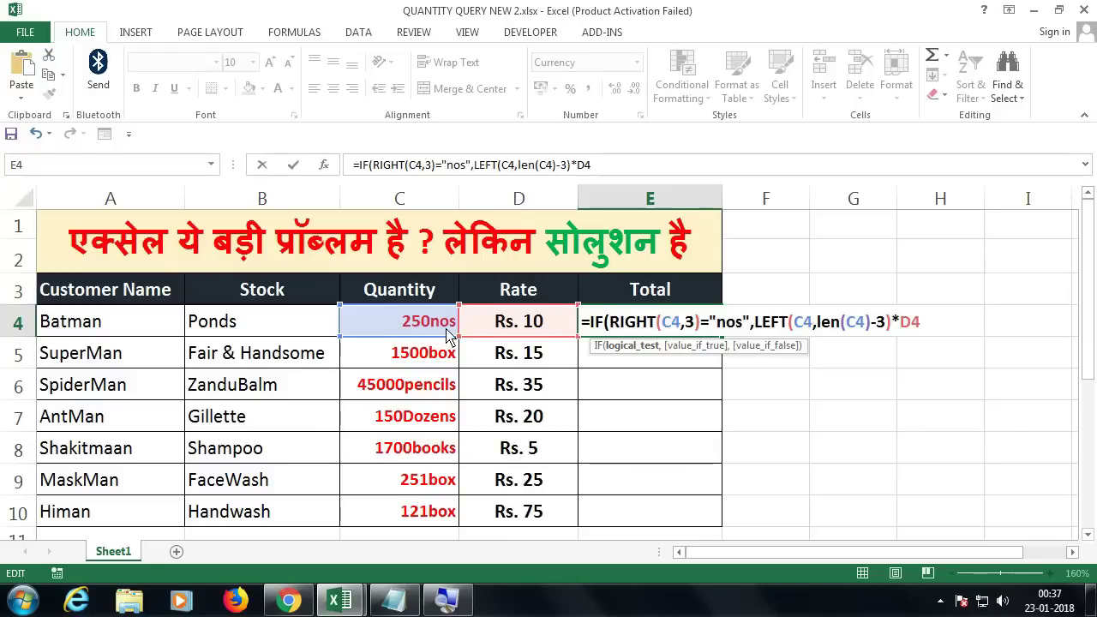
{"action": "left_click_drag", "start_coordinate": [716, 322], "coordinate": [792, 324]}
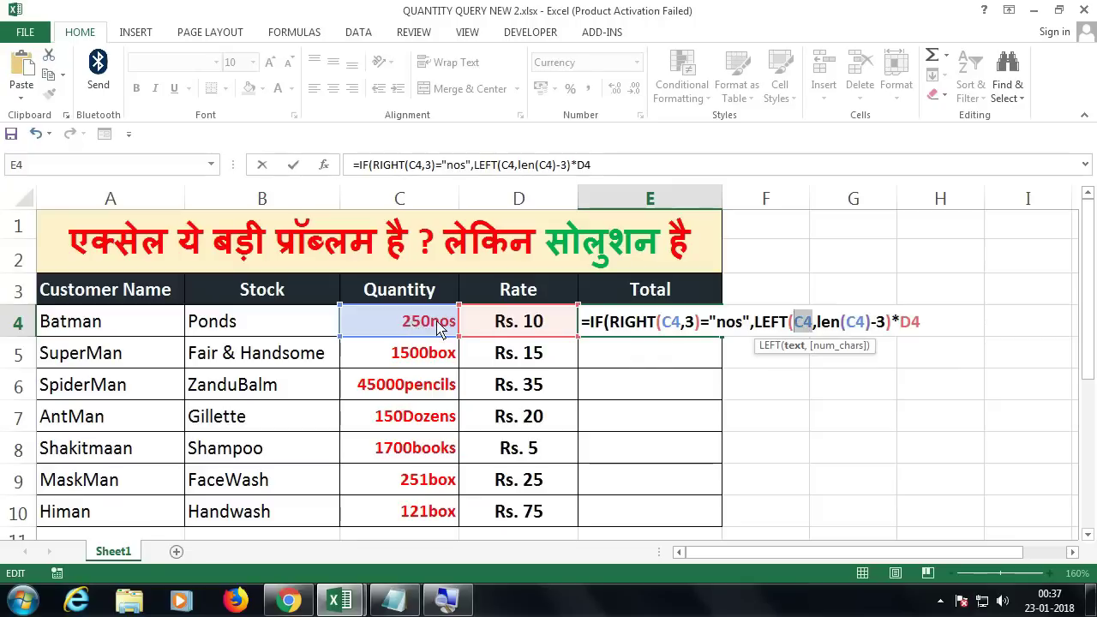
{"action": "left_click", "coordinate": [820, 330]}
{"action": "left_click_drag", "start_coordinate": [819, 327], "coordinate": [916, 322]}
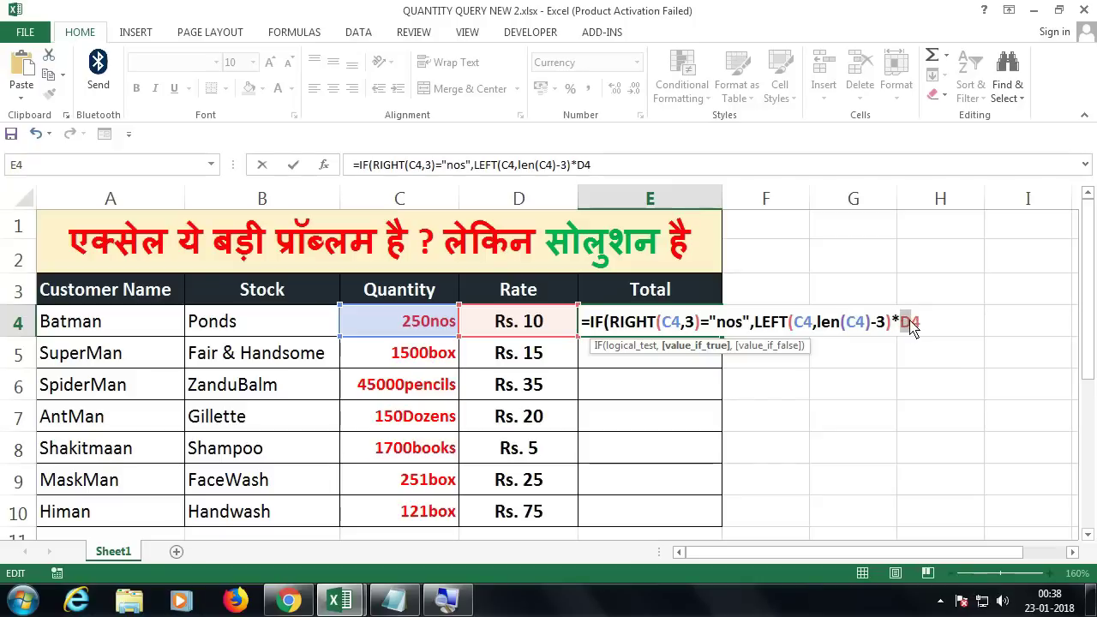
{"action": "left_click", "coordinate": [887, 327]}
{"action": "left_click_drag", "start_coordinate": [889, 326], "coordinate": [820, 323]}
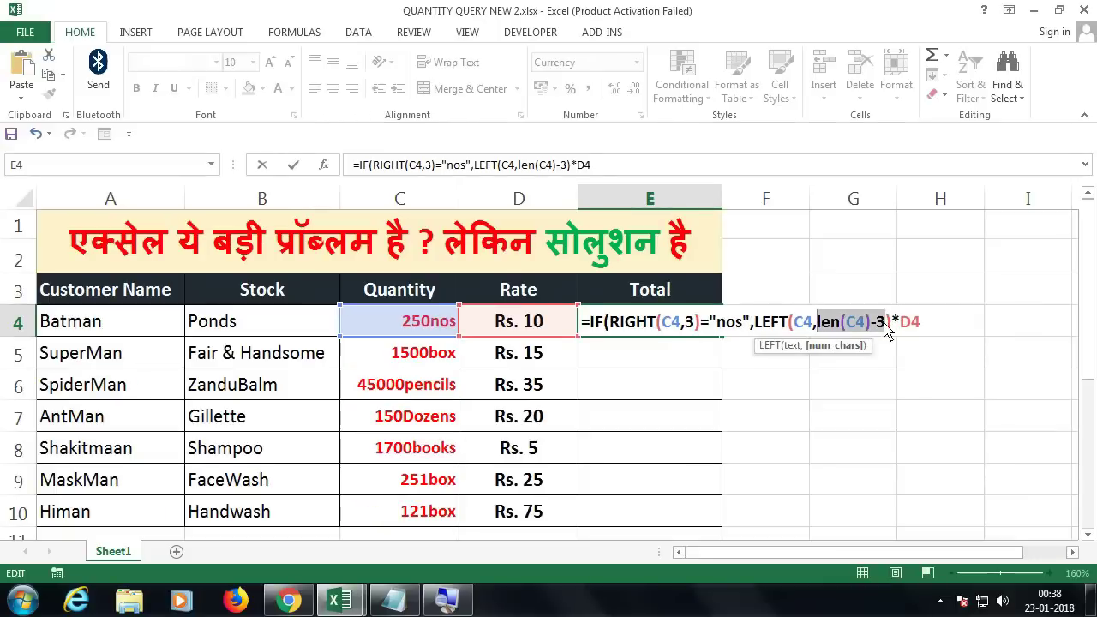
{"action": "left_click", "coordinate": [922, 326]}
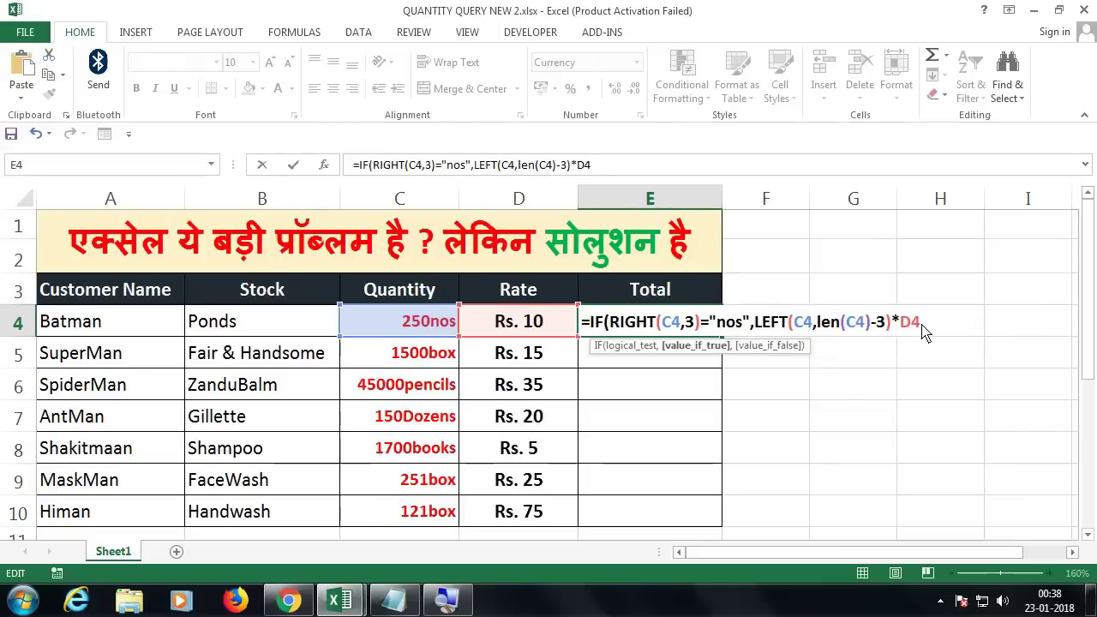
Commit the formula in E4, accepting the proposed closing-parenthesis correction
{"action": "key", "text": "Return"}
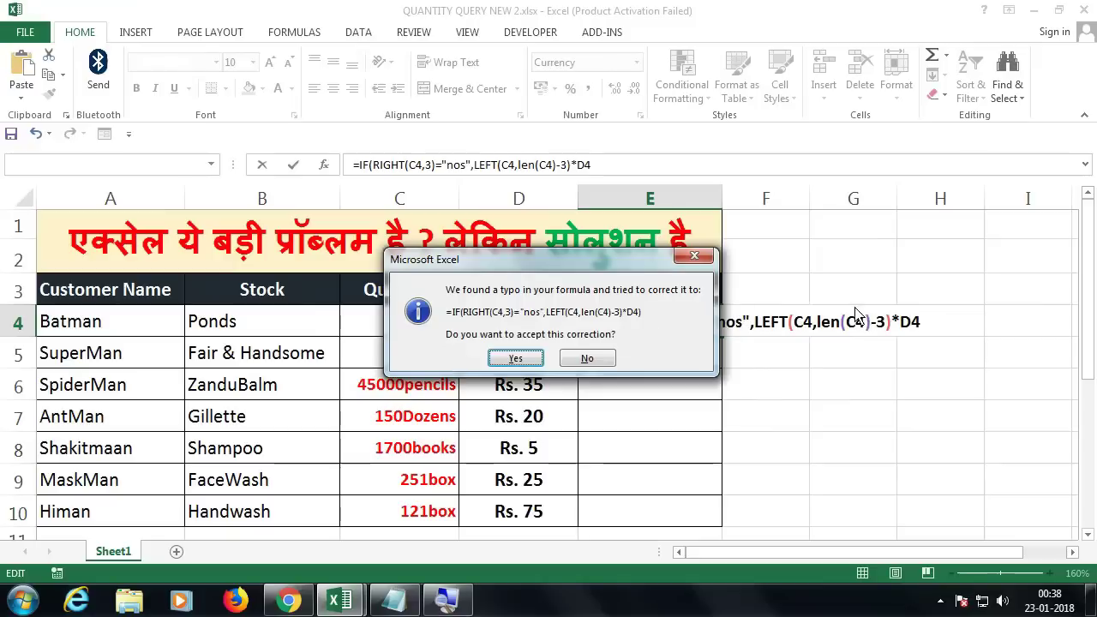
{"action": "key", "text": "Return"}
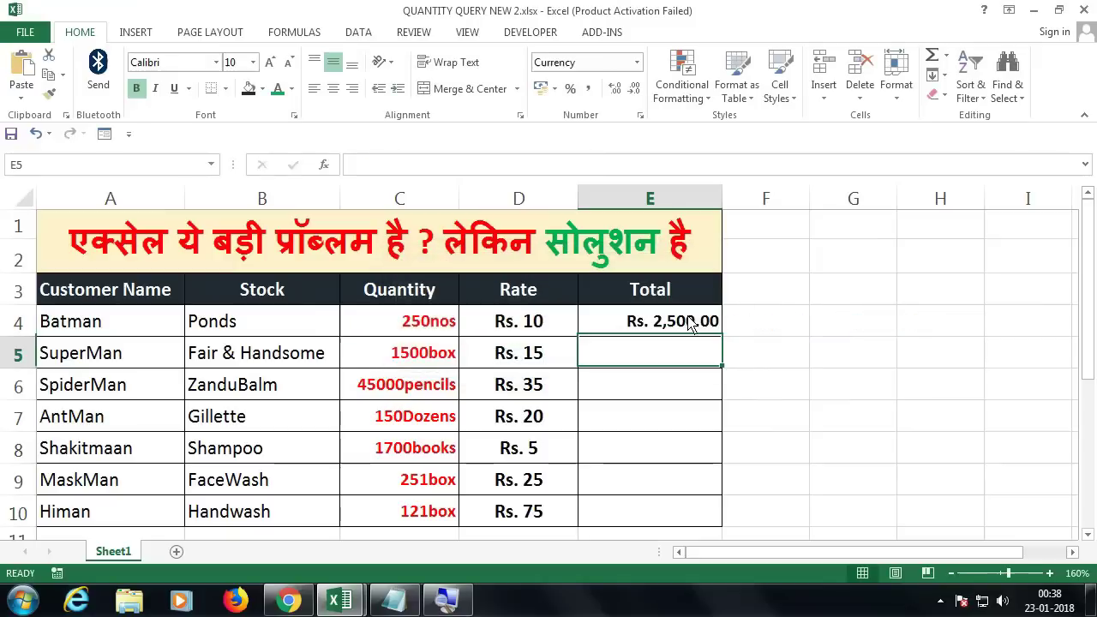
{"action": "left_click", "coordinate": [706, 334]}
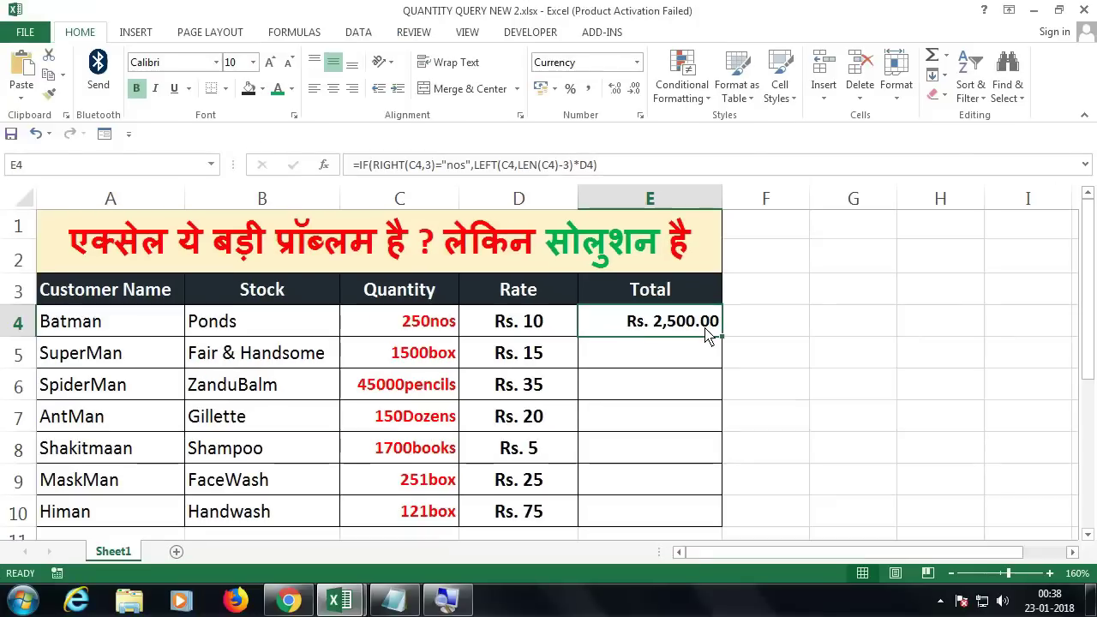
In the E4 formula, replace the final closing parenthesis with a comma and append a copy of the whole IF expression as value-if-false
{"action": "double_click", "coordinate": [707, 334]}
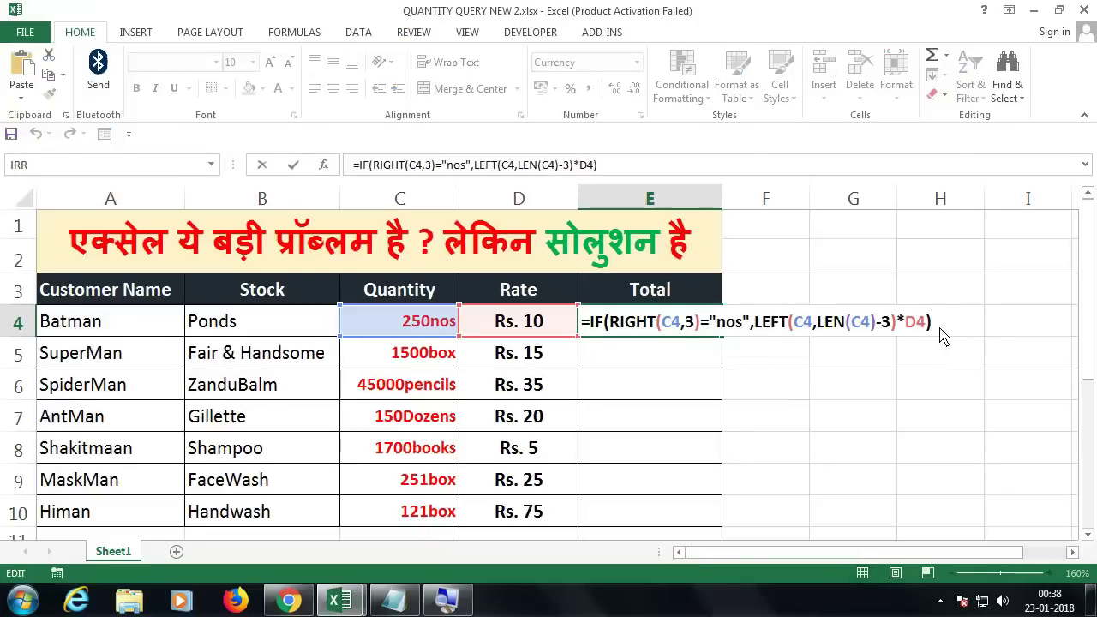
{"action": "key", "text": "BackSpace"}
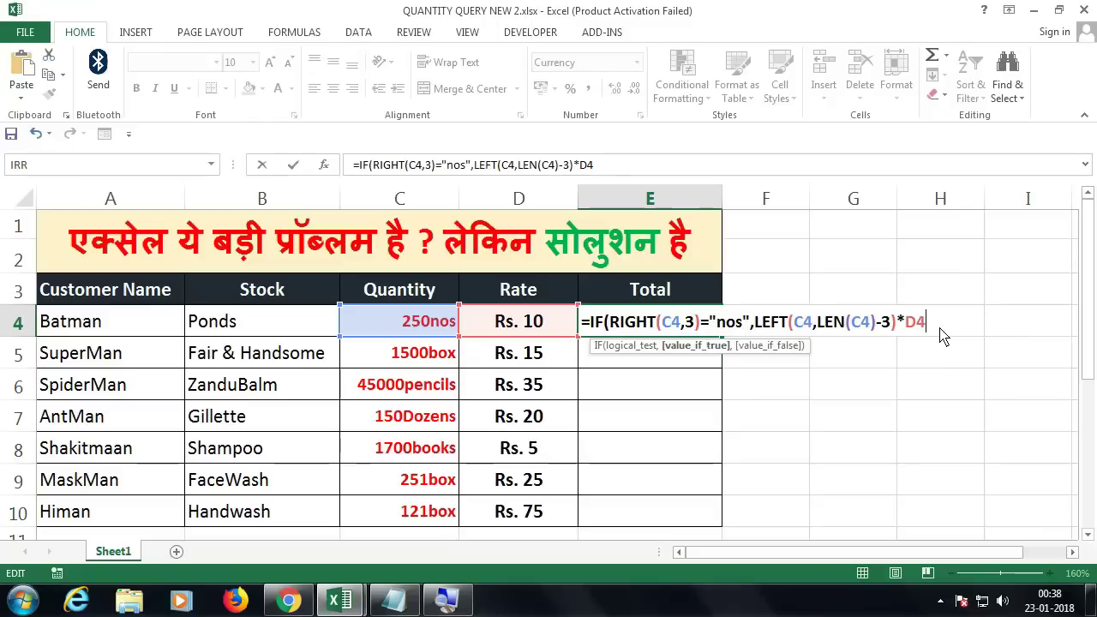
{"action": "type", "text": ","}
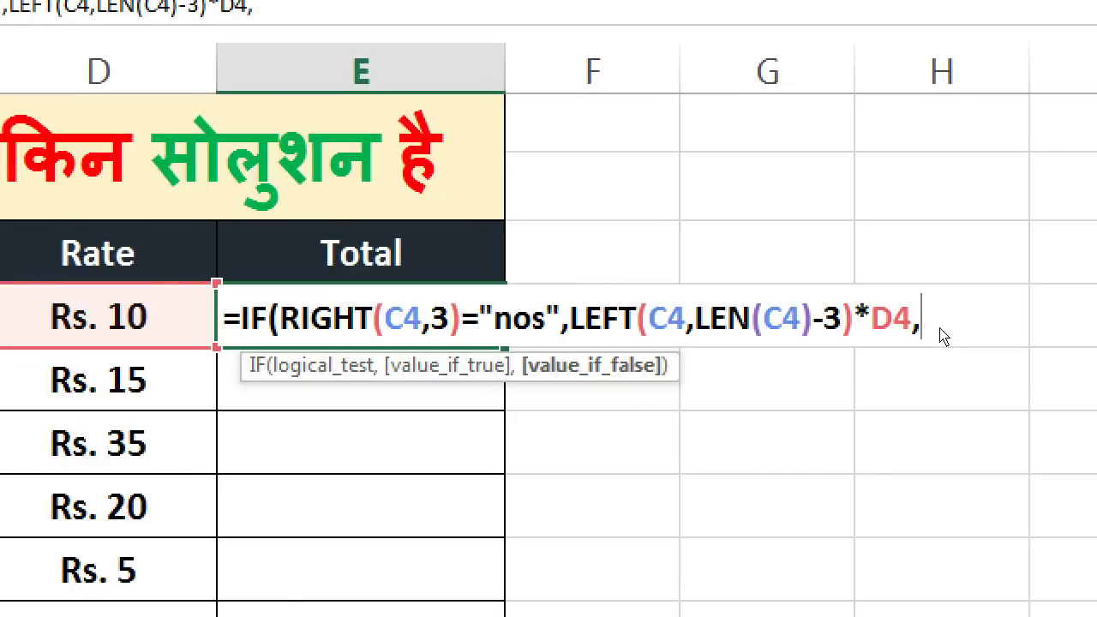
{"action": "left_click_drag", "start_coordinate": [904, 330], "coordinate": [591, 332]}
{"action": "key", "text": "ctrl+c"}
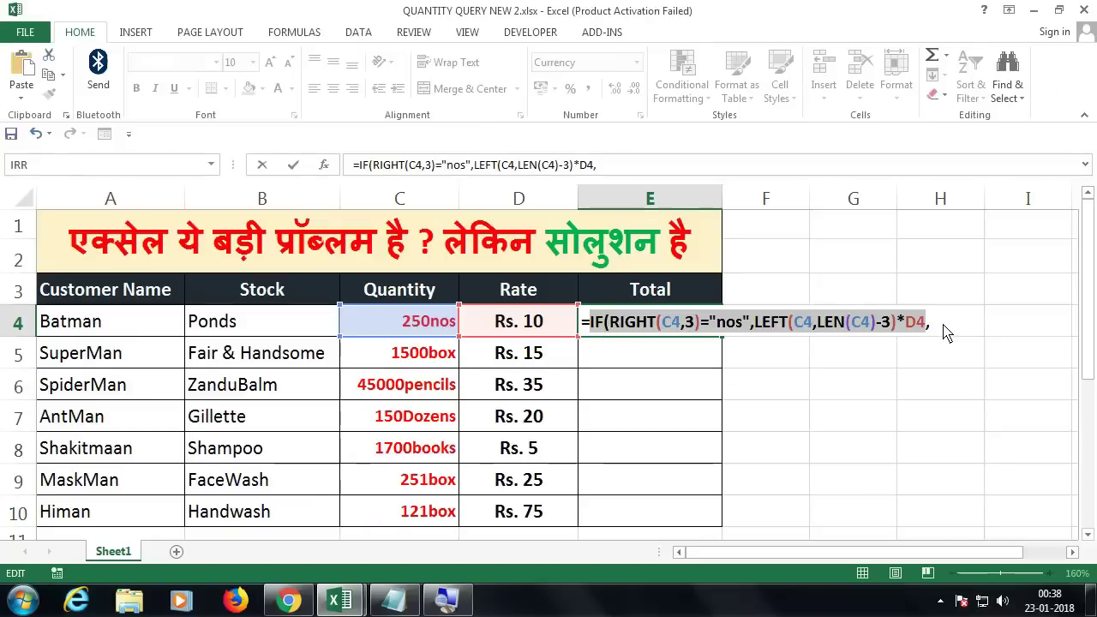
{"action": "left_click", "coordinate": [941, 332]}
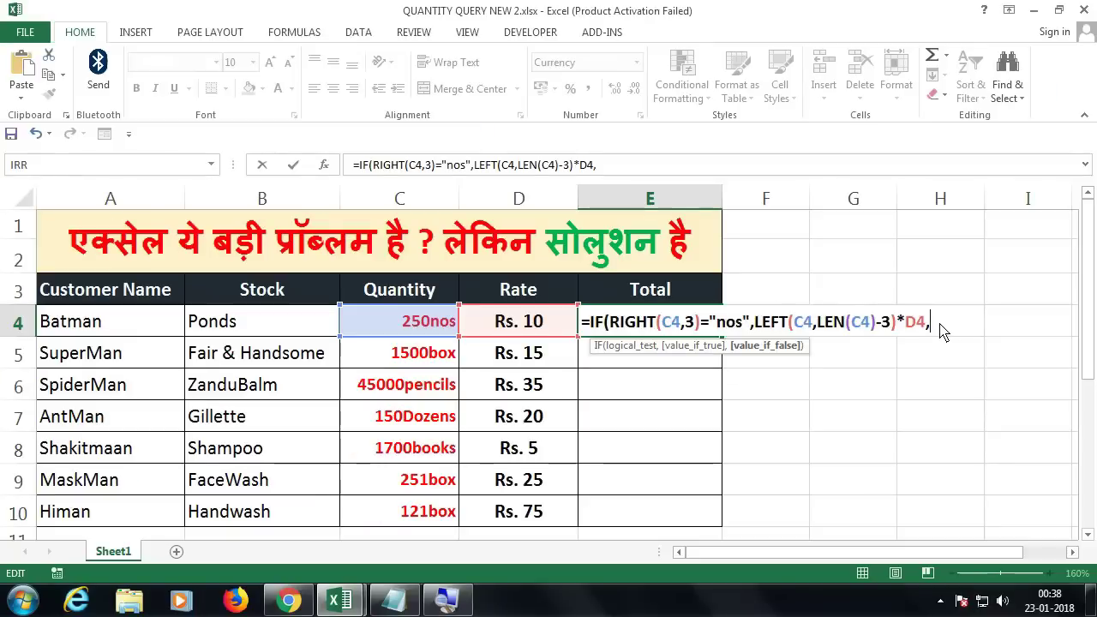
{"action": "key", "text": "ctrl+v"}
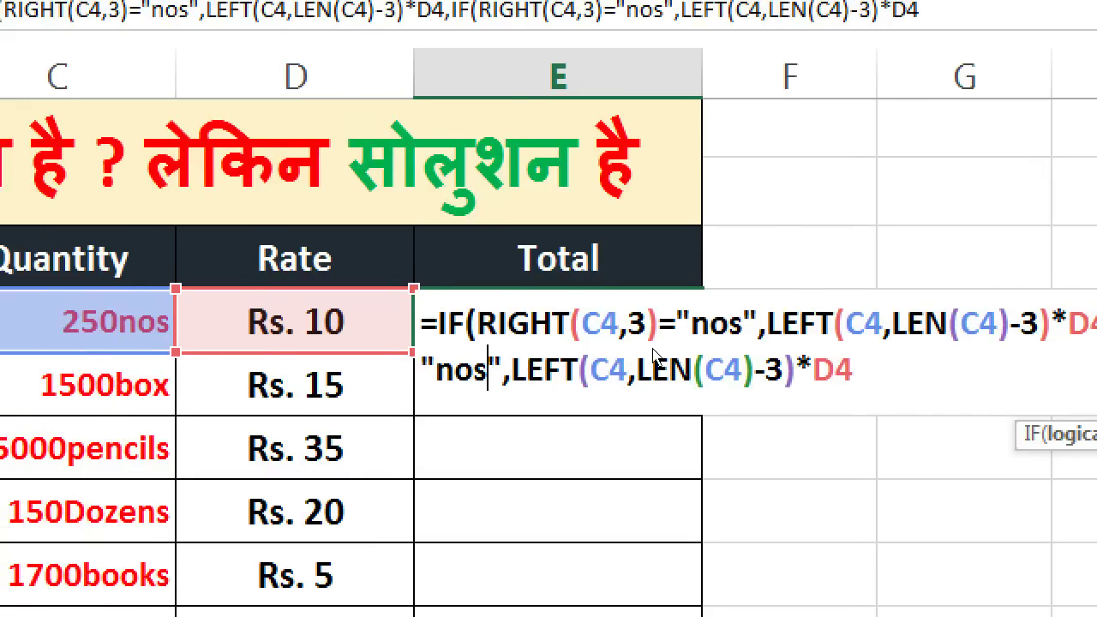
Change the comparison text in the second IF of the E4 formula to "box"
{"action": "key", "text": "BackSpace"}
{"action": "key", "text": "BackSpace"}
{"action": "key", "text": "BackSpace"}
{"action": "type", "text": "box"}
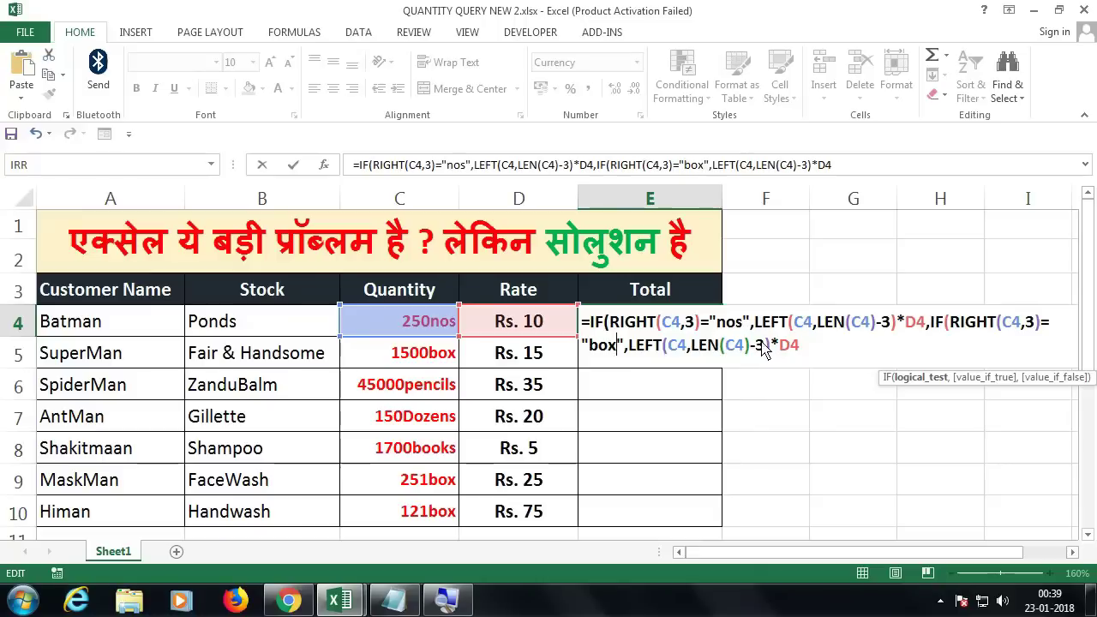
Append a comma and a third copy of the IF expression to the E4 formula, changing its comparison text to "pencils"
{"action": "left_click", "coordinate": [816, 358]}
{"action": "type", "text": ","}
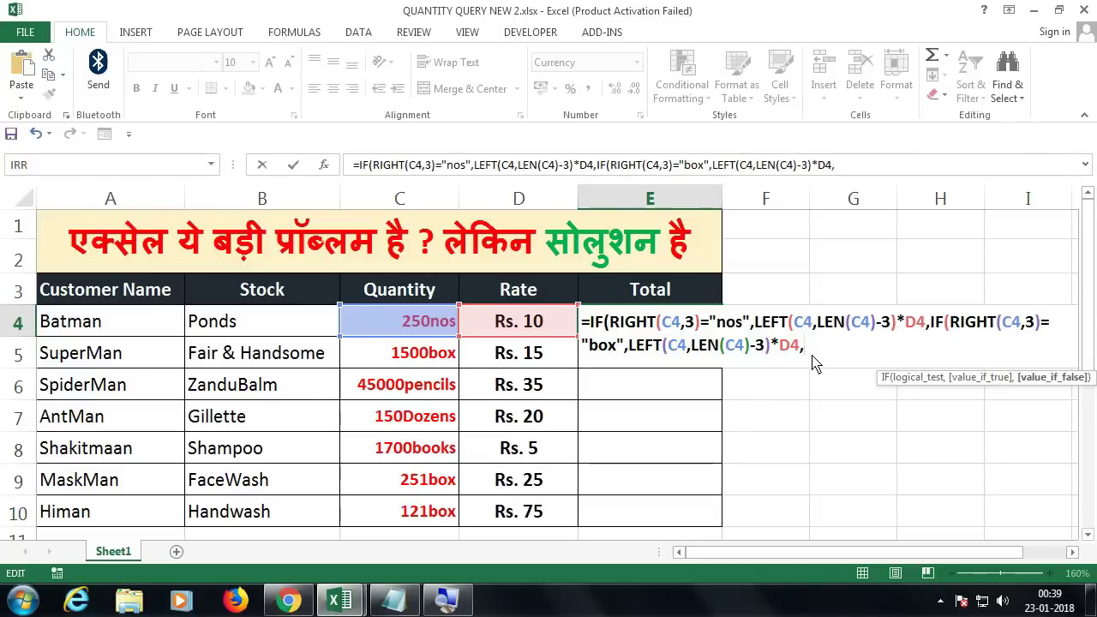
{"action": "key", "text": "ctrl+v"}
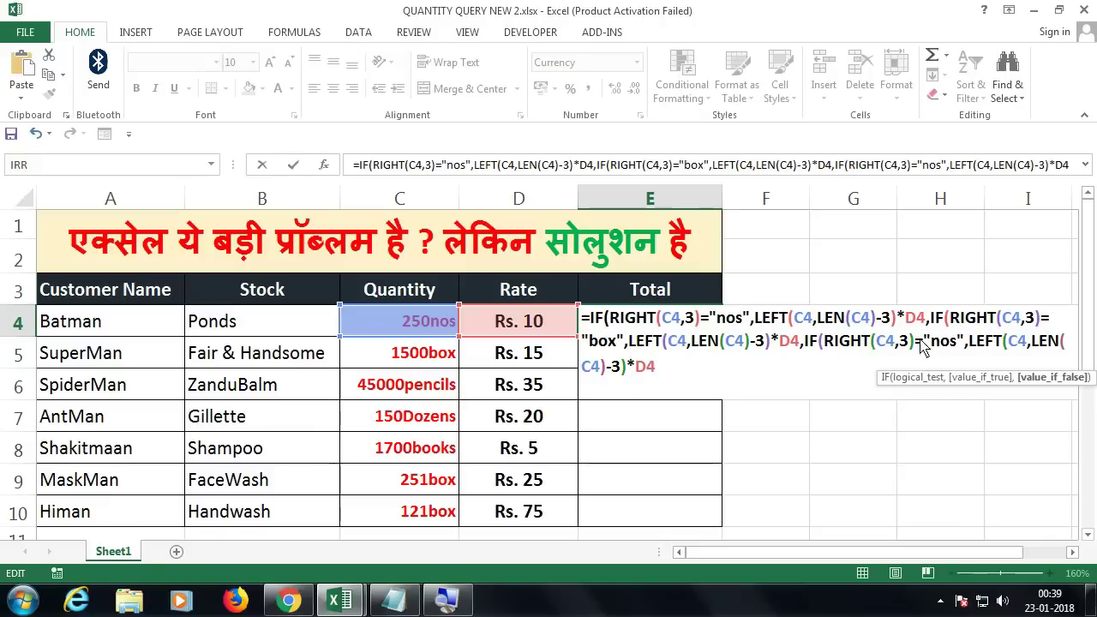
{"action": "left_click", "coordinate": [957, 345]}
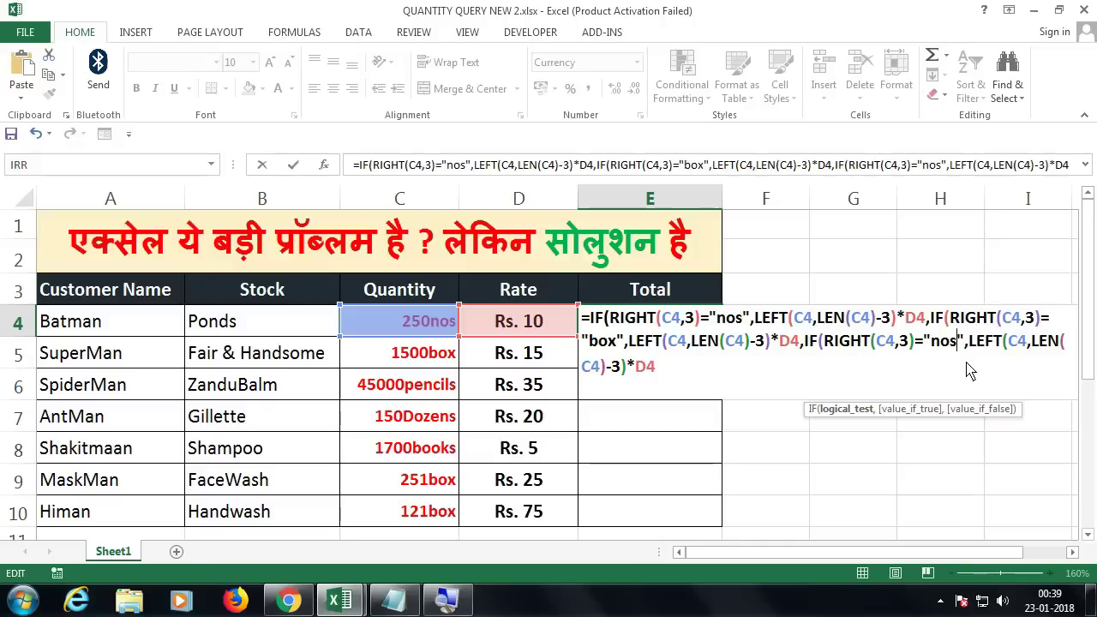
{"action": "key", "text": "BackSpace"}
{"action": "key", "text": "BackSpace"}
{"action": "key", "text": "BackSpace"}
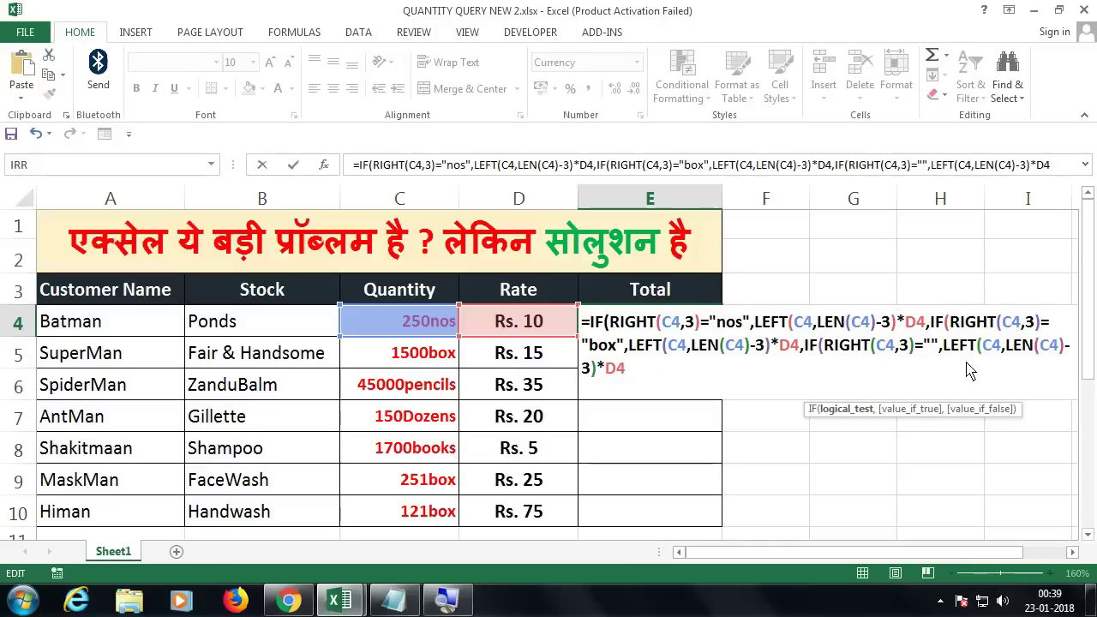
{"action": "type", "text": "pen"}
{"action": "type", "text": "cils"}
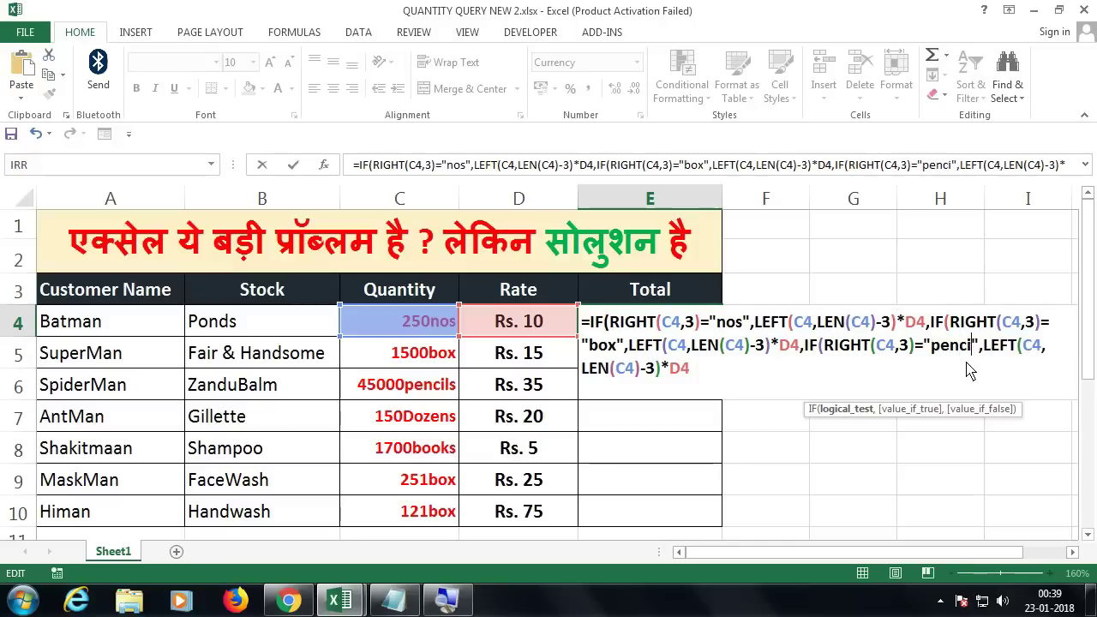
In the "pencils" IF of the E4 formula, set both the RIGHT character count and the number subtracted from LEN(C4) to 7
{"action": "key", "text": "Left"}
{"action": "key", "text": "Left"}
{"action": "key", "text": "Left"}
{"action": "key", "text": "Left"}
{"action": "key", "text": "Left"}
{"action": "key", "text": "Left"}
{"action": "key", "text": "Left"}
{"action": "key", "text": "Left"}
{"action": "key", "text": "Left"}
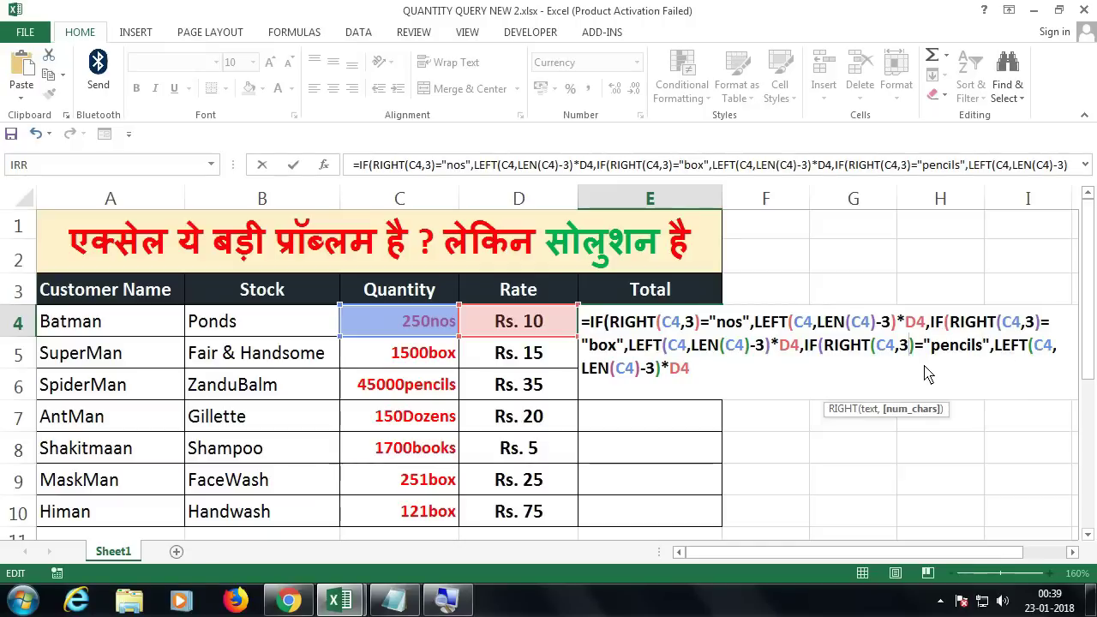
{"action": "key", "text": "BackSpace"}
{"action": "type", "text": "7"}
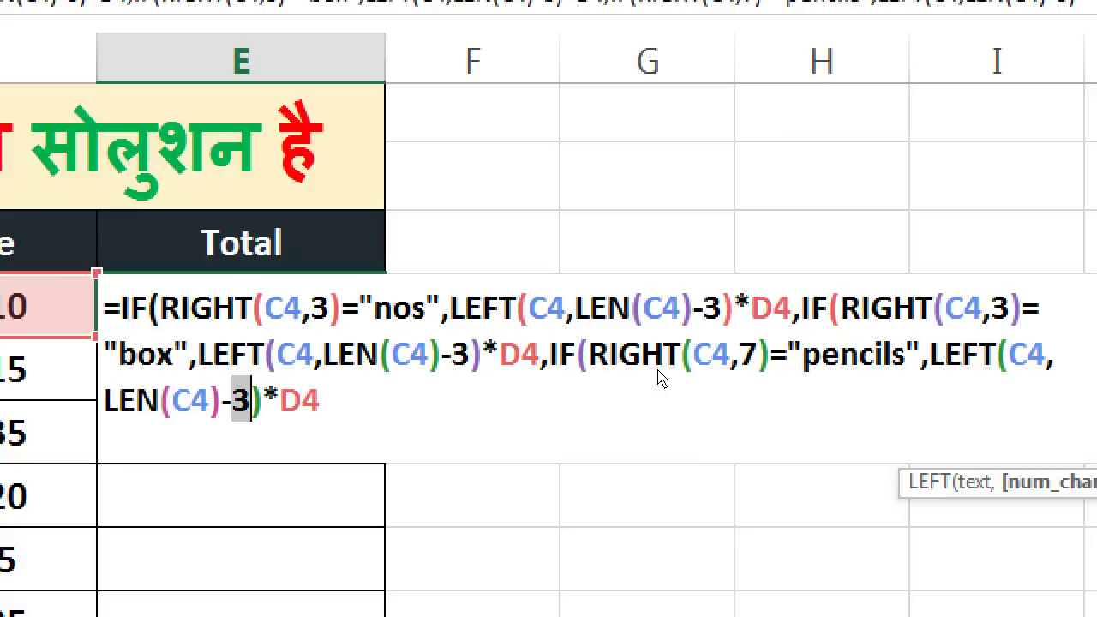
{"action": "type", "text": "7"}
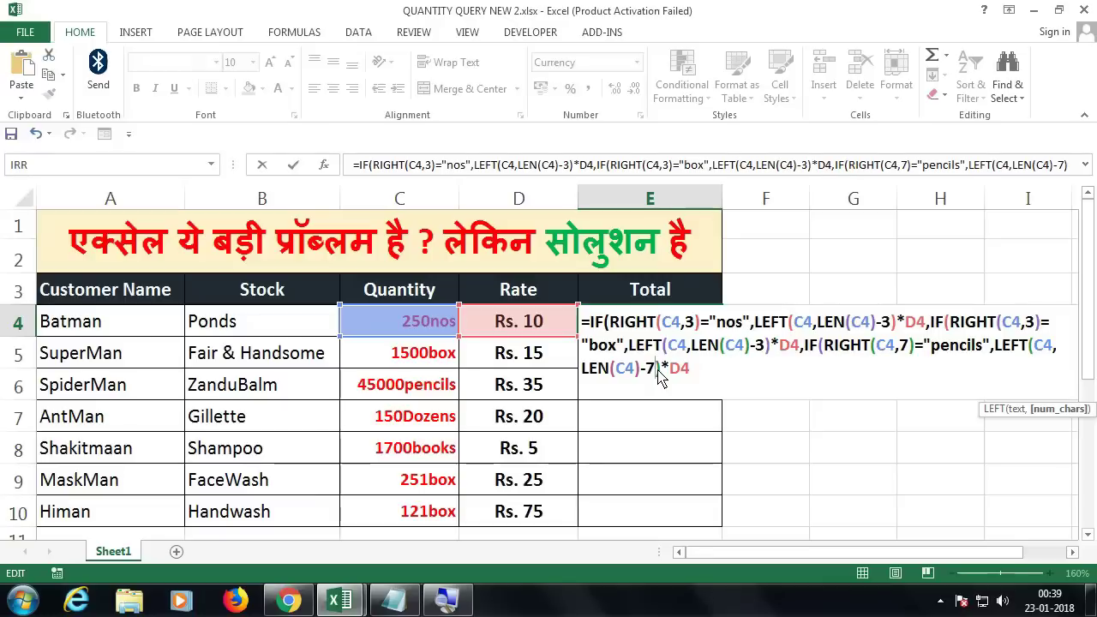
Append a comma and a fourth copy of the IF expression to the E4 formula, changing its comparison text to "Dozens"
{"action": "left_click", "coordinate": [333, 418]}
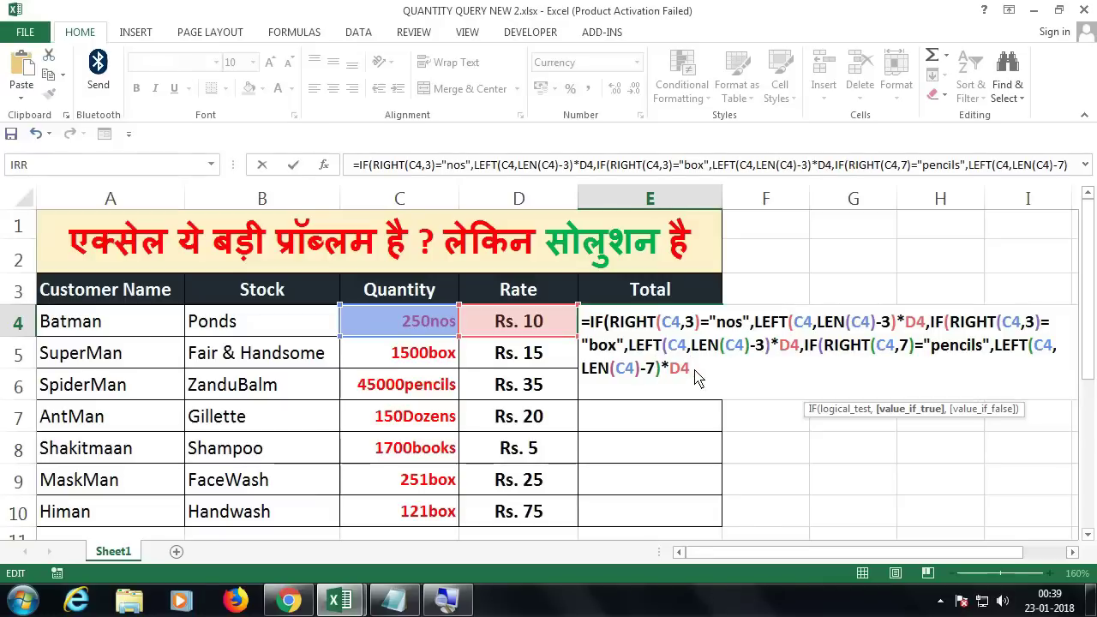
{"action": "type", "text": ","}
{"action": "type", "text": "IF(RIGHT(C4,3)=\"nos\",LEFT(C4,LEN(C4)-3)*D4"}
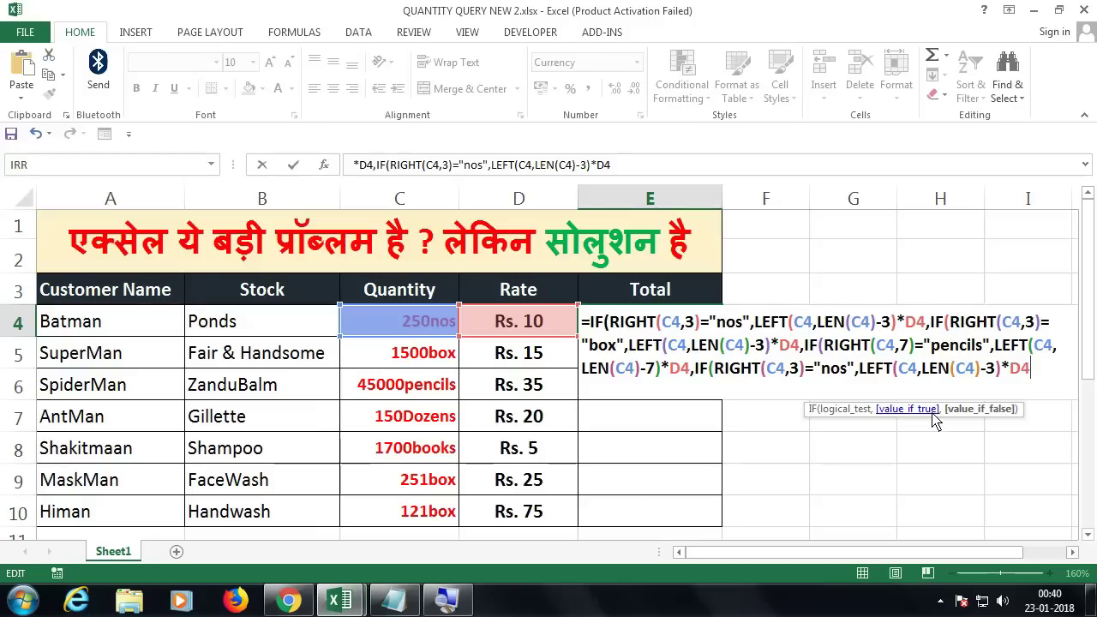
{"action": "left_click_drag", "start_coordinate": [846, 372], "coordinate": [821, 374]}
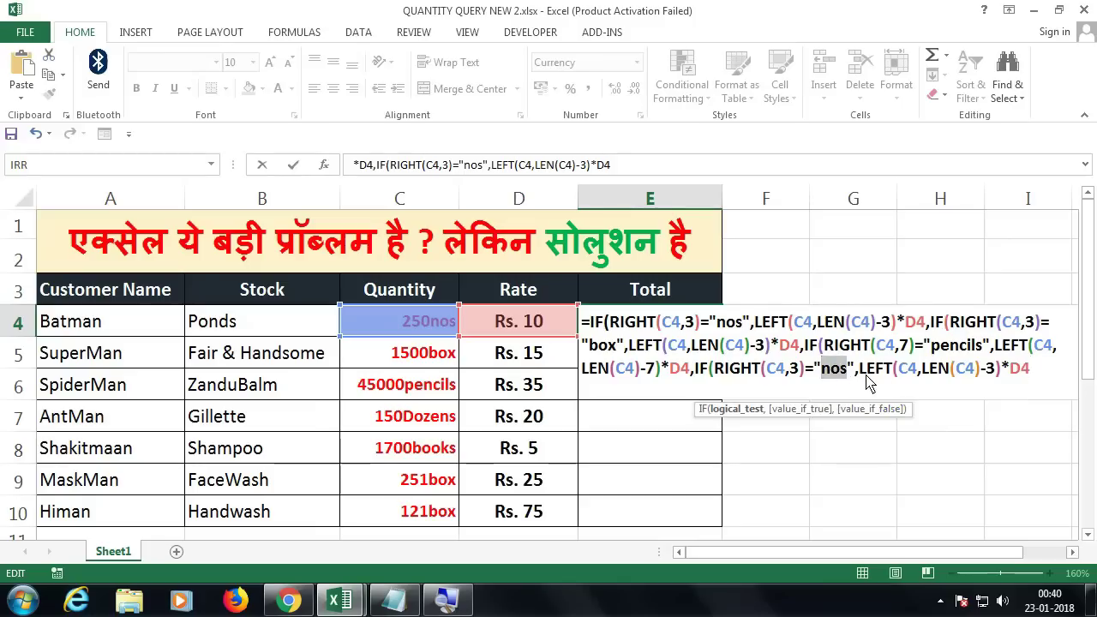
{"action": "type", "text": "Doze"}
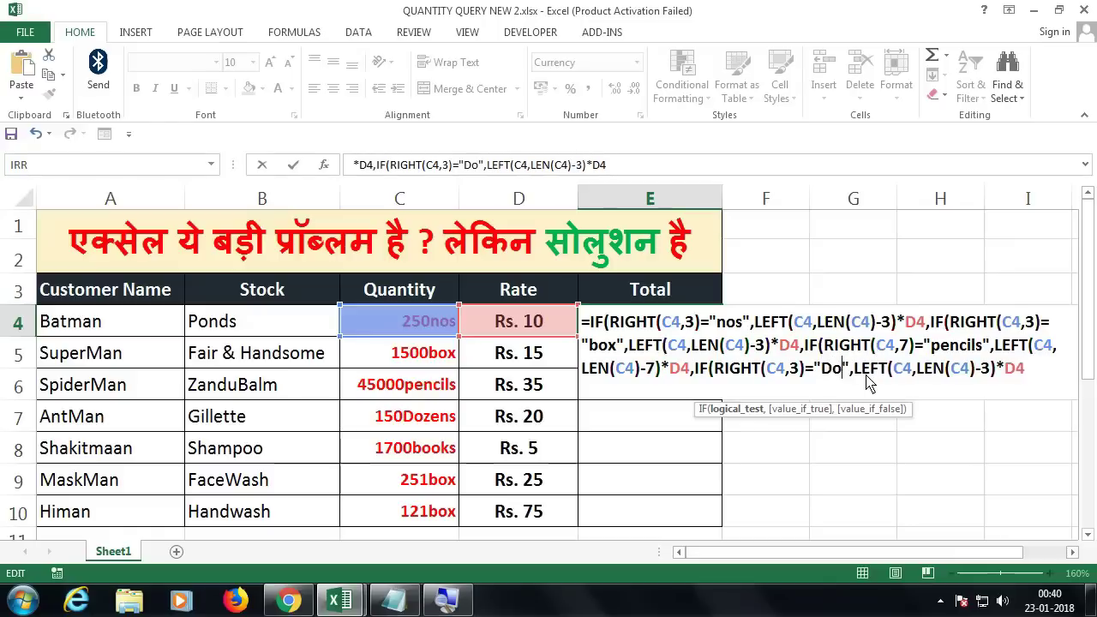
{"action": "type", "text": "ns"}
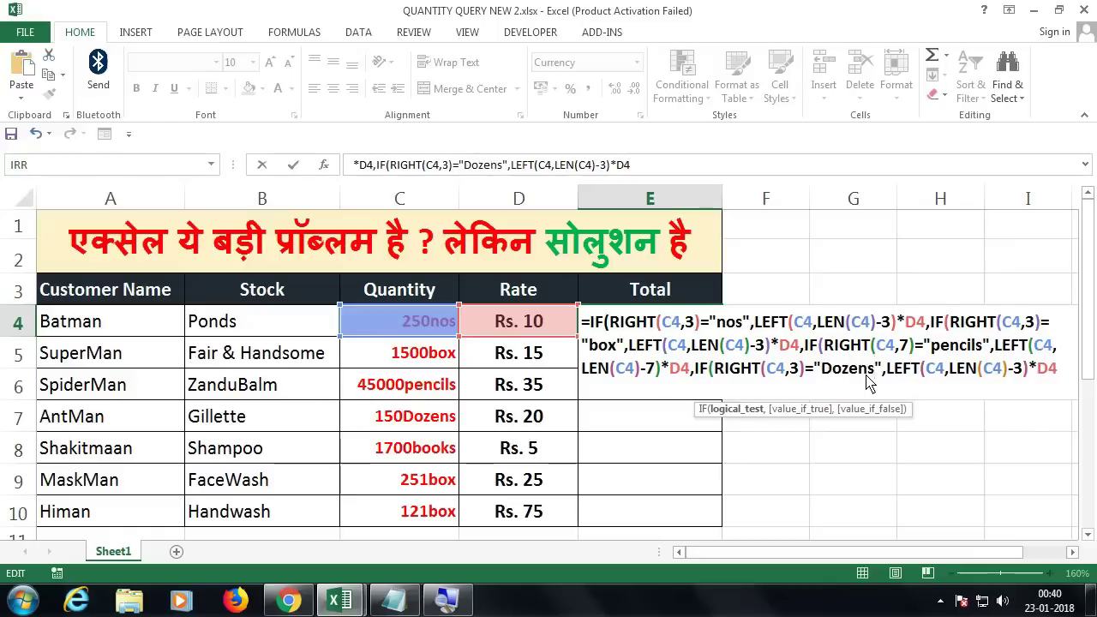
In the "Dozens" IF of the E4 formula, set both the RIGHT character count and the number subtracted from LEN(C4) to 6
{"action": "left_click", "coordinate": [800, 374]}
{"action": "key", "text": "BackSpace"}
{"action": "type", "text": "6"}
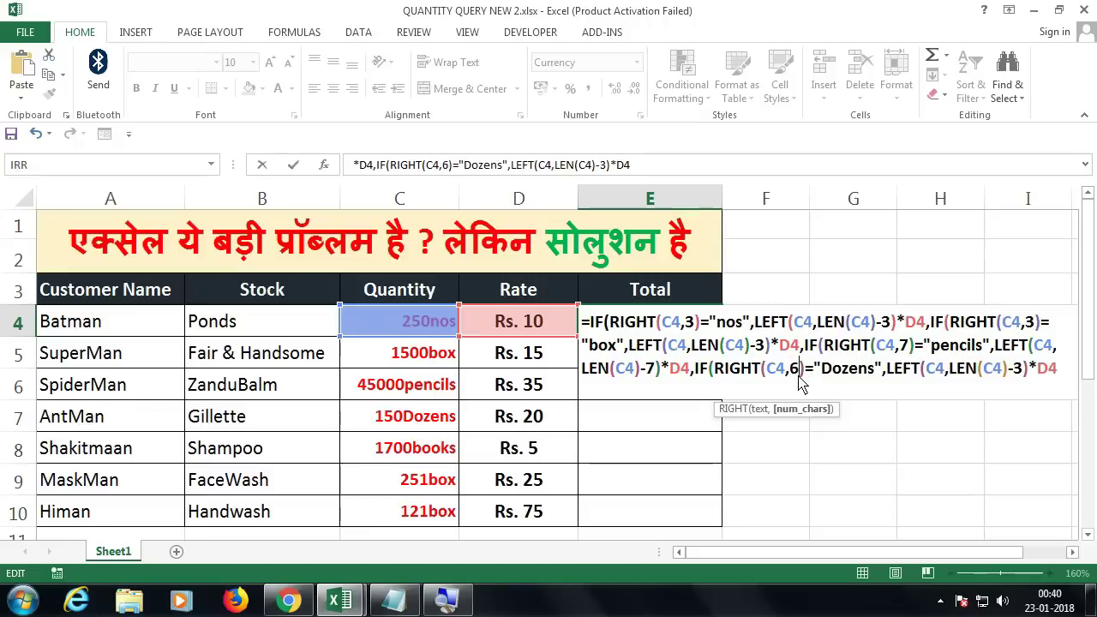
{"action": "left_click", "coordinate": [1024, 380]}
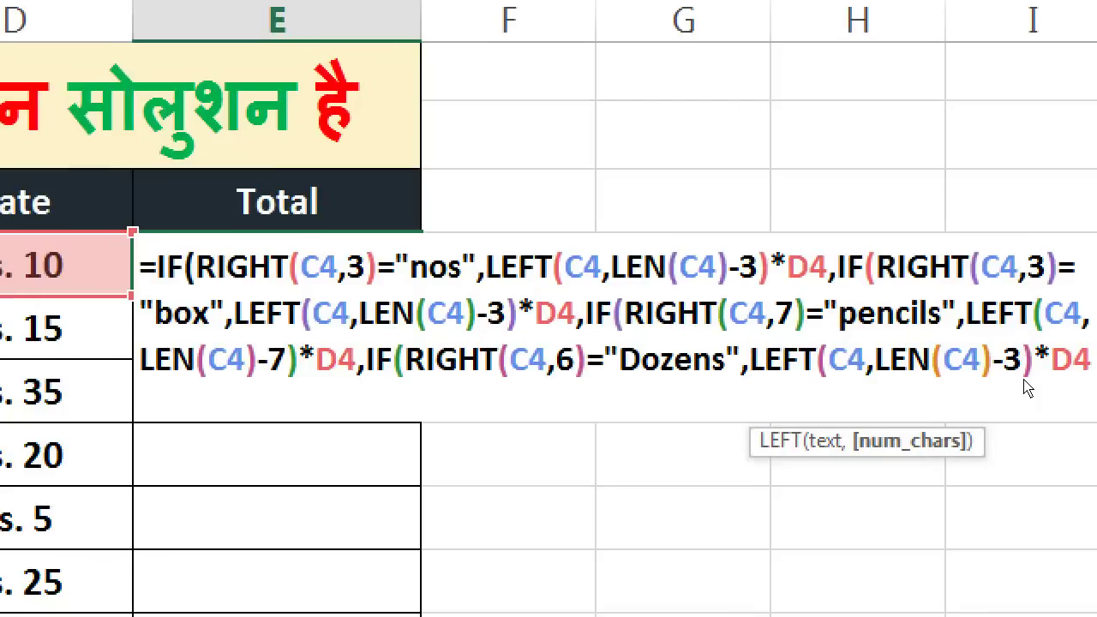
{"action": "key", "text": "BackSpace"}
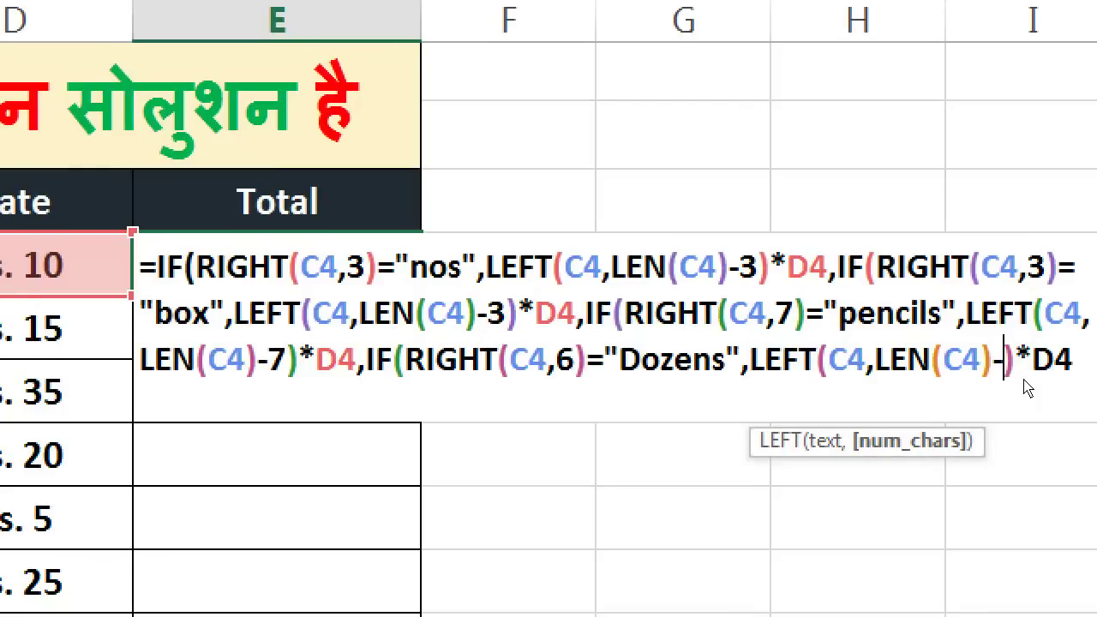
{"action": "type", "text": "6"}
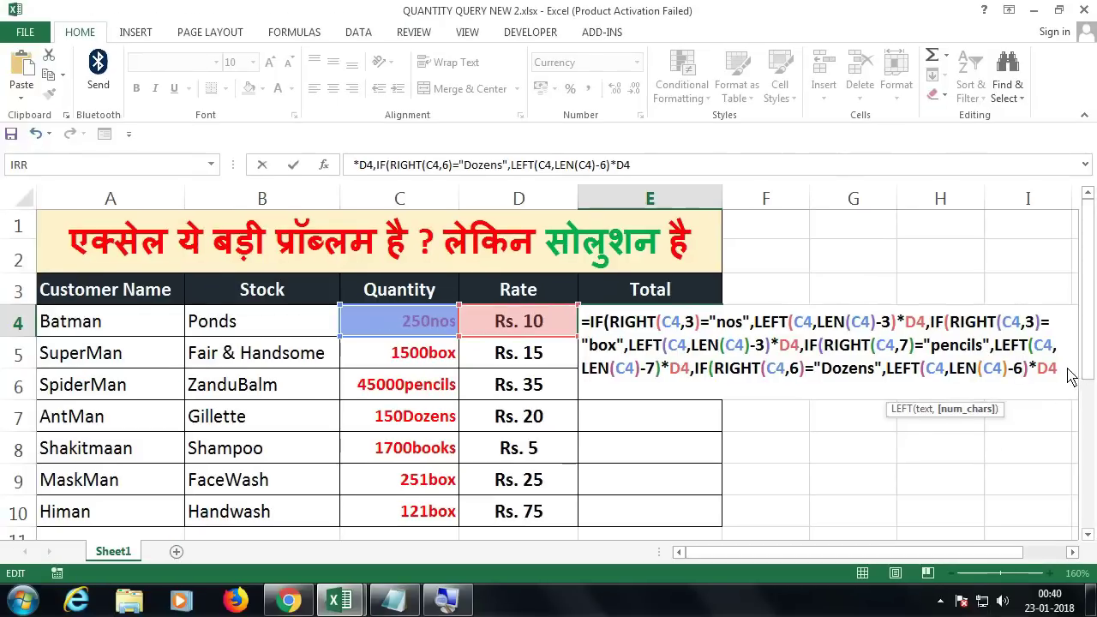
Append a comma and a fifth copy of the IF expression to the E4 formula, changing its comparison text to "books"
{"action": "left_click", "coordinate": [1093, 361]}
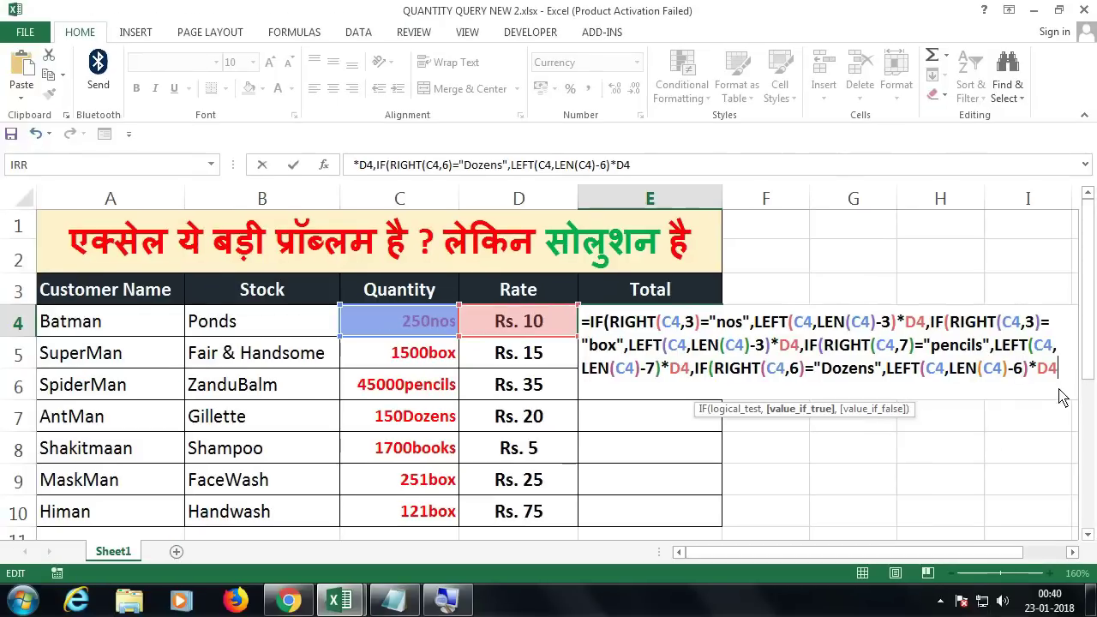
{"action": "type", "text": ",IF(RIGHT(C4,3)=\"nos\",LEFT(C4,LEN(C4)-3)*D4"}
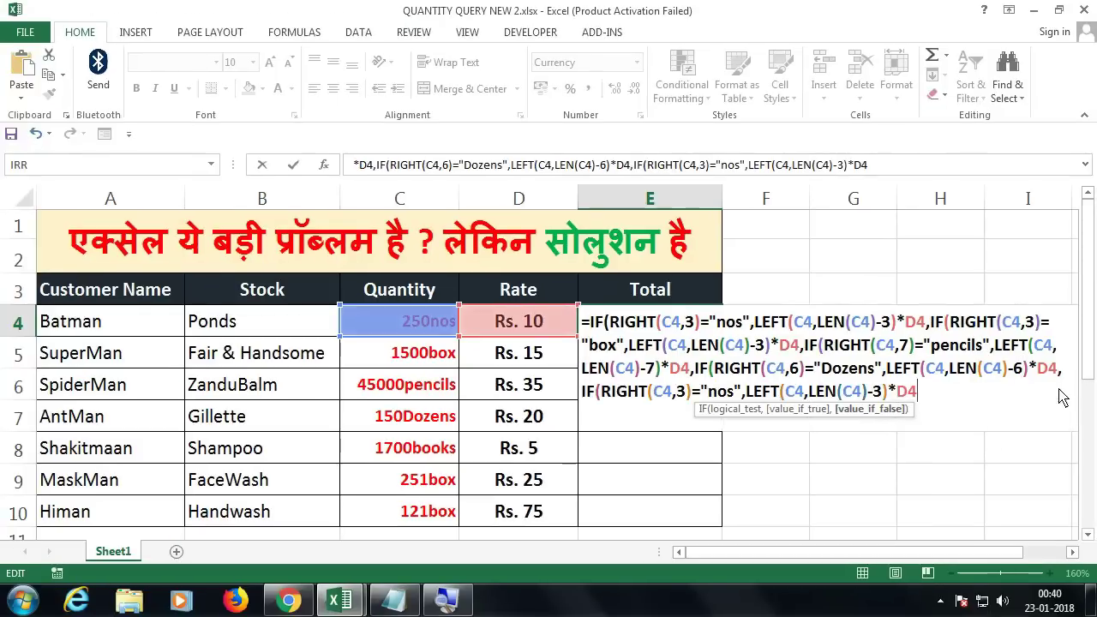
{"action": "left_click", "coordinate": [740, 394]}
{"action": "key", "text": "BackSpace"}
{"action": "key", "text": "BackSpace"}
{"action": "key", "text": "BackSpace"}
{"action": "type", "text": "books"}
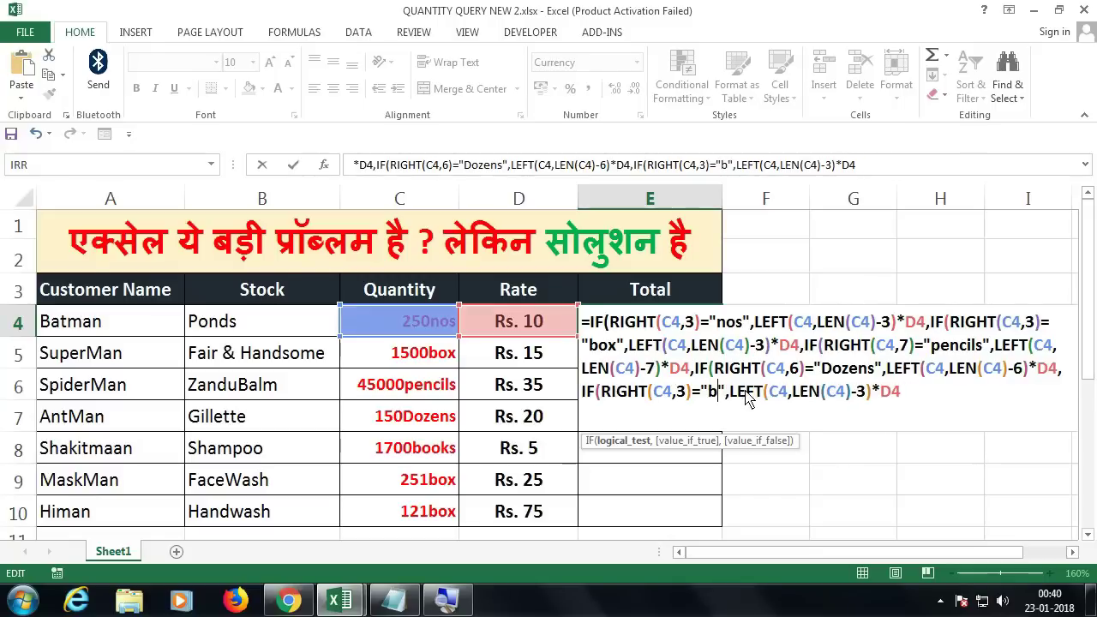
In the "books" IF of the E4 formula, set both the RIGHT character count and the number subtracted from LEN(C4) to 5
{"action": "left_click", "coordinate": [686, 399]}
{"action": "key", "text": "BackSpace"}
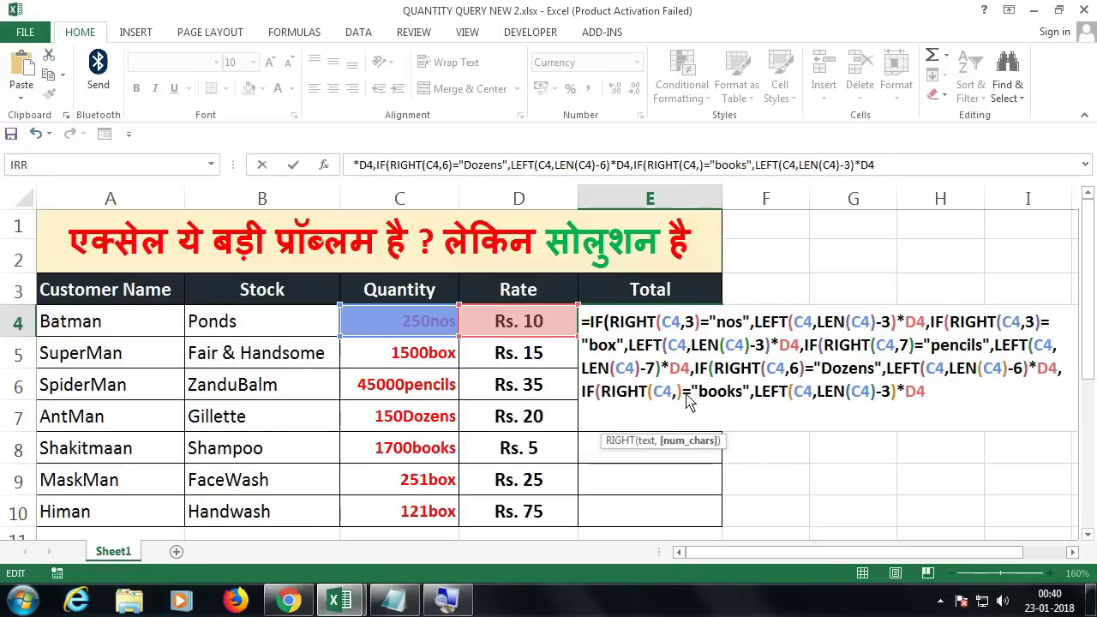
{"action": "type", "text": "5"}
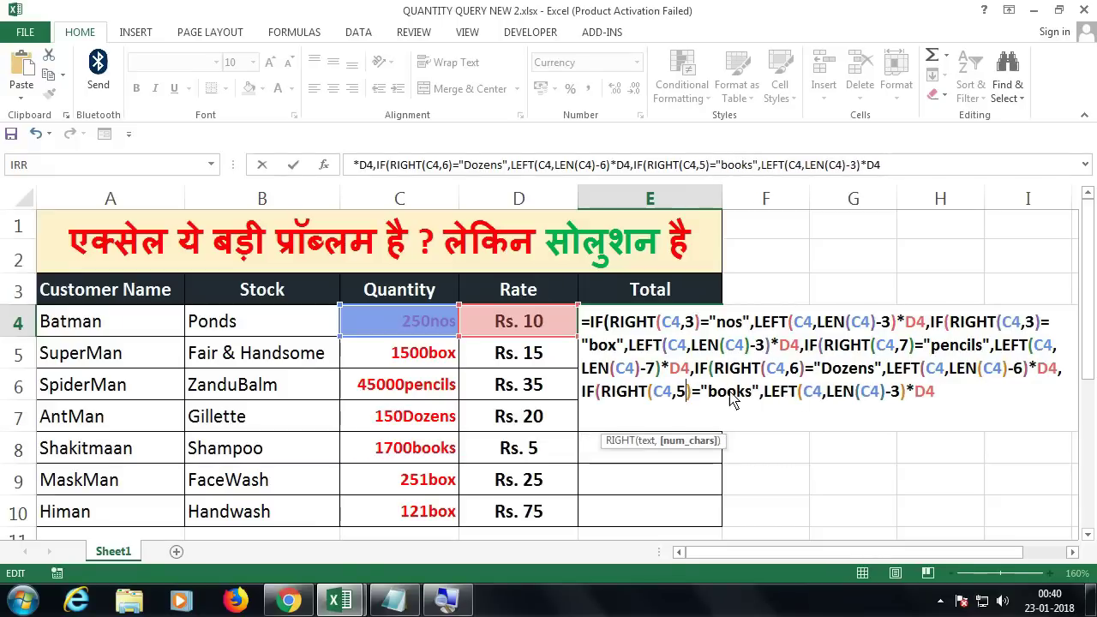
{"action": "left_click", "coordinate": [900, 392]}
{"action": "key", "text": "BackSpace"}
{"action": "type", "text": "5"}
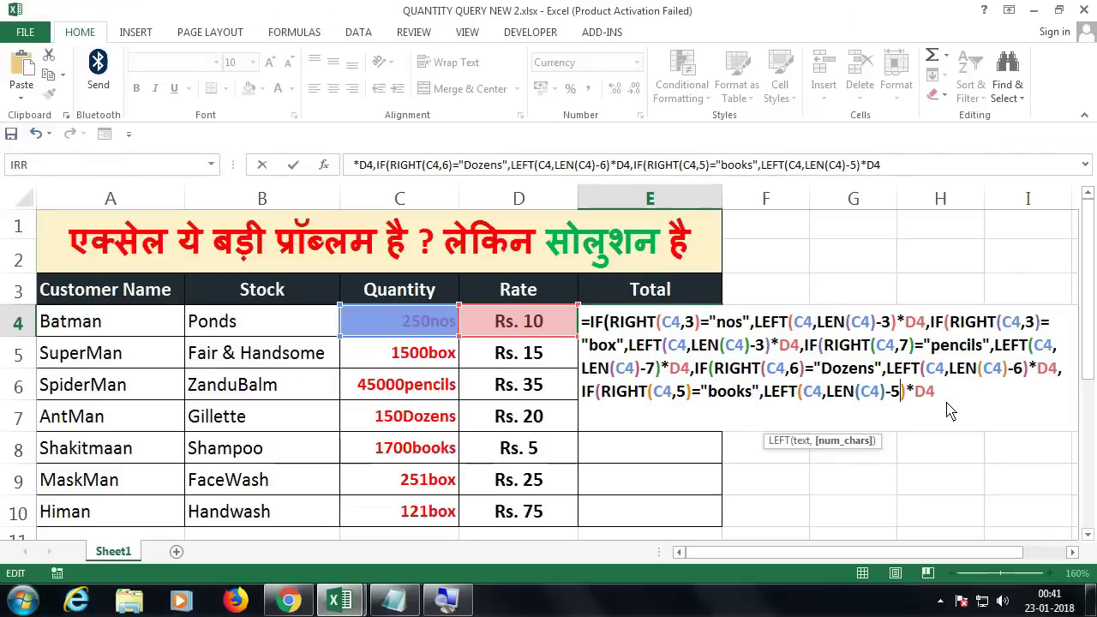
Commit the nested IF formula in E4, accepting the proposed closing-parenthesis correction, and fill it down to E10
{"action": "key", "text": "Return"}
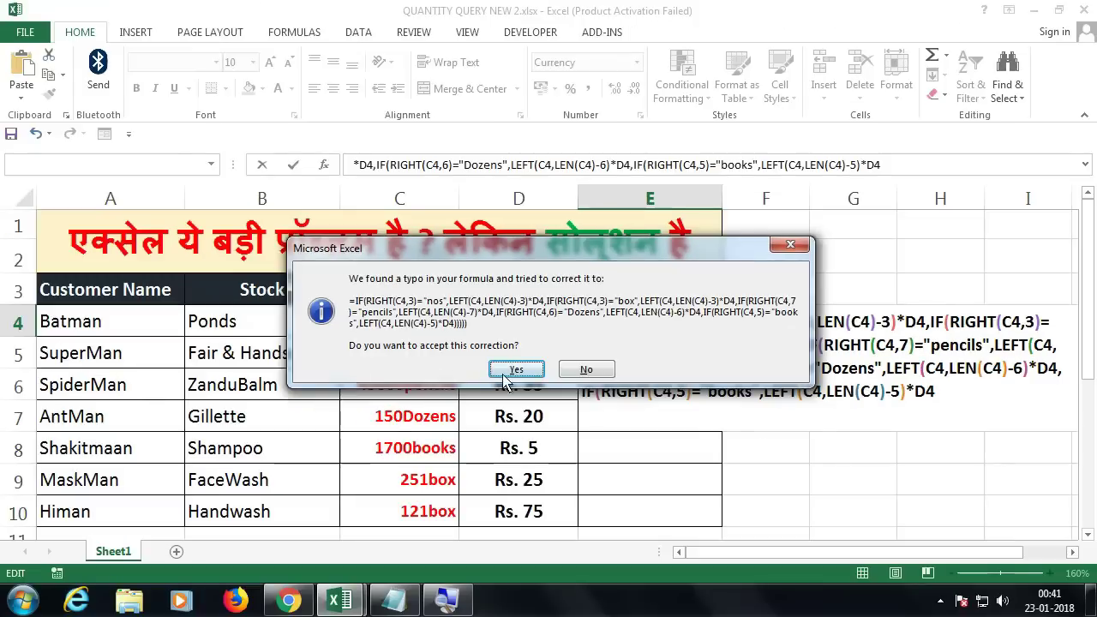
{"action": "key", "text": "Return"}
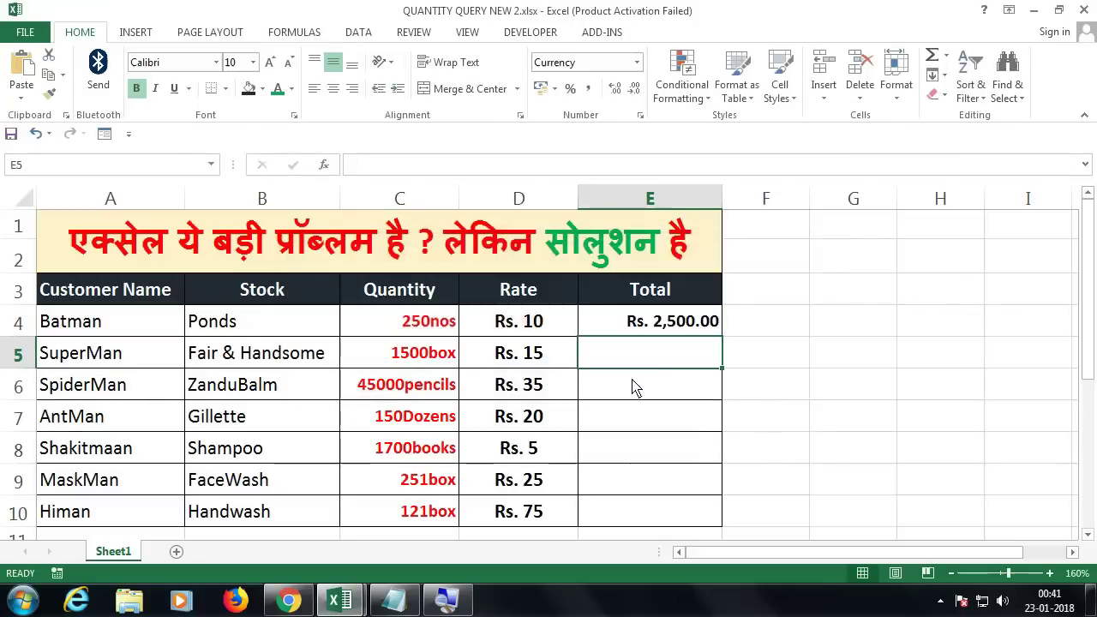
{"action": "left_click", "coordinate": [677, 334]}
{"action": "left_click_drag", "start_coordinate": [721, 336], "coordinate": [726, 523]}
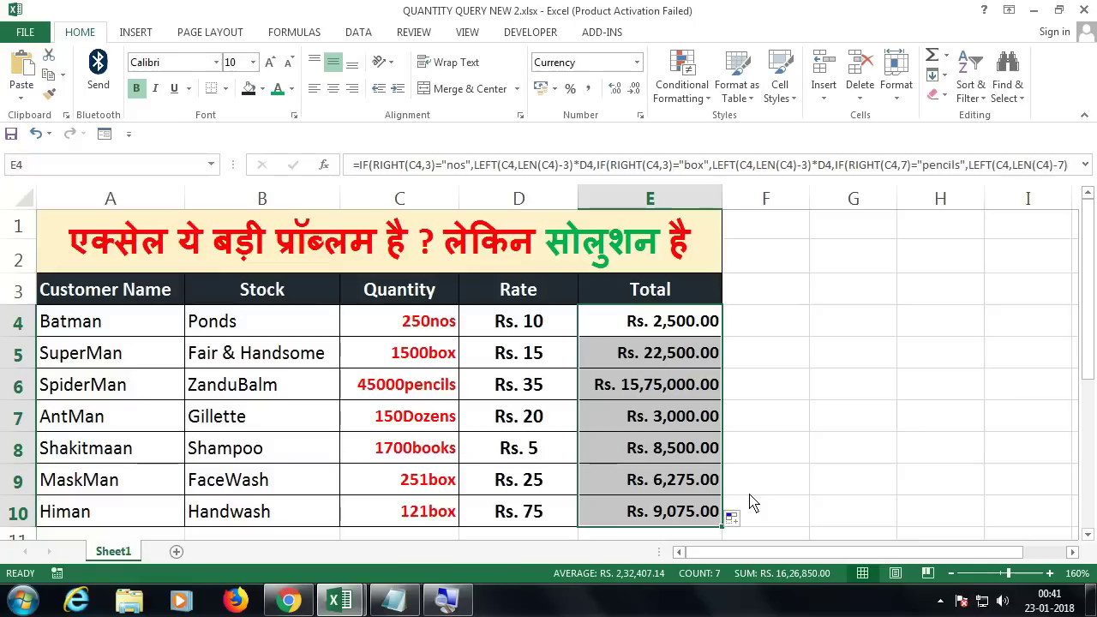
Clear the totals in E4:E10 and enter =RIGHT(C4,3) in E4 to extract the unit text
{"action": "key", "text": "Delete"}
{"action": "left_click", "coordinate": [668, 324]}
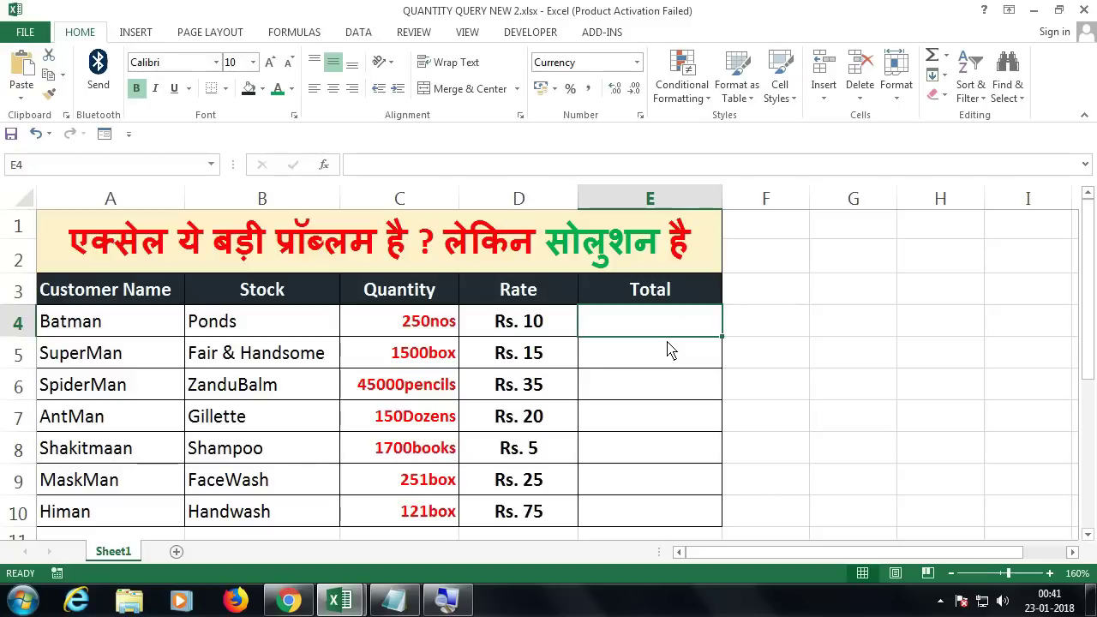
{"action": "type", "text": "=righ"}
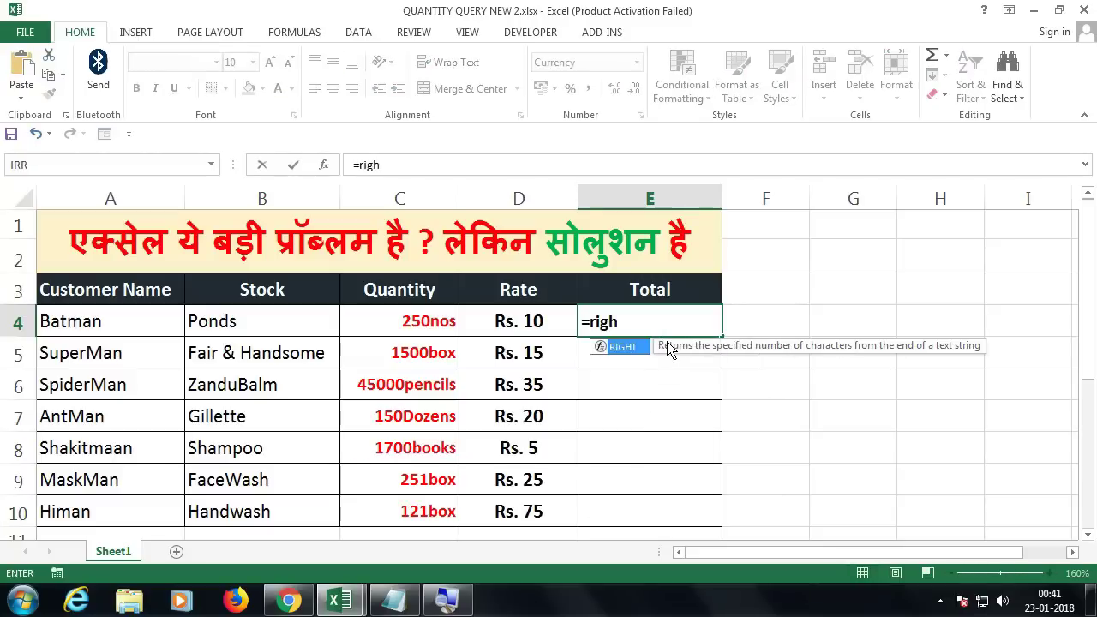
{"action": "key", "text": "Tab"}
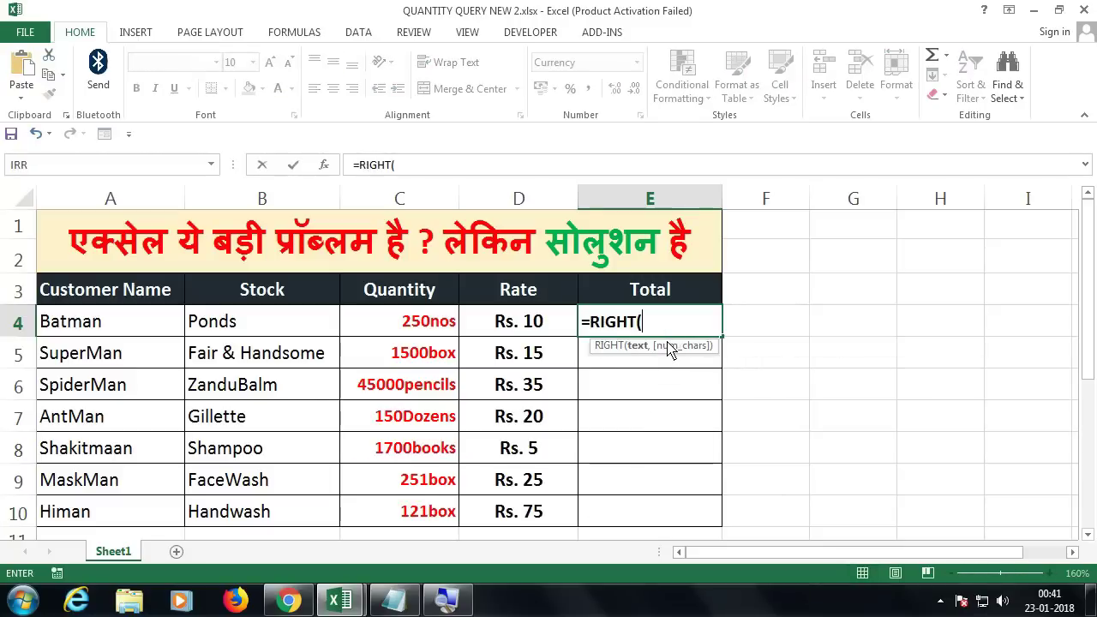
{"action": "left_click", "coordinate": [424, 322]}
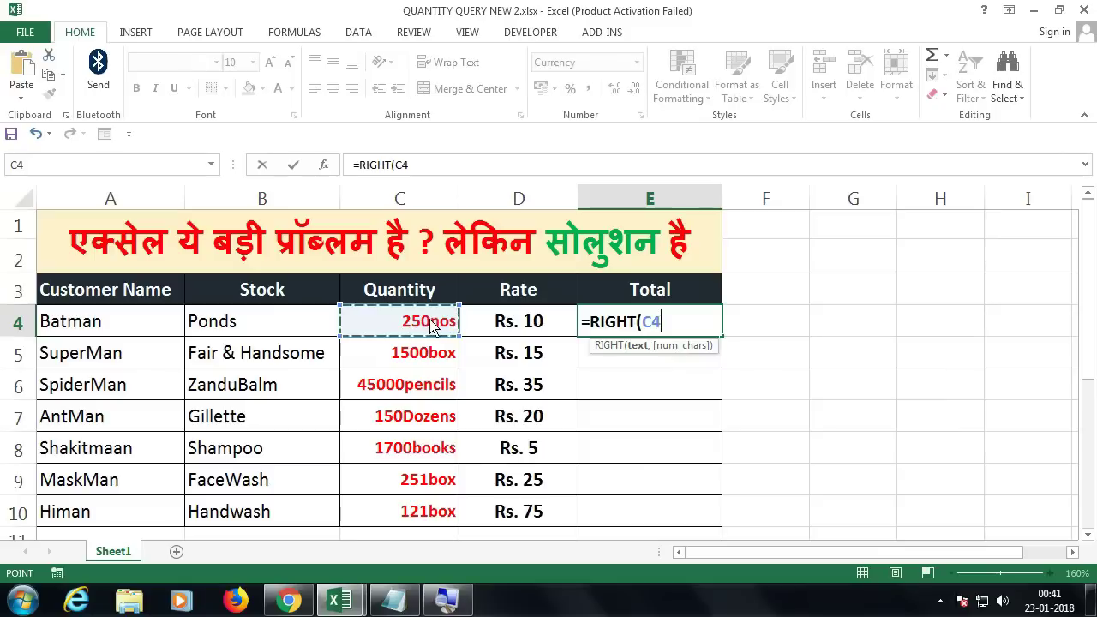
{"action": "type", "text": ",3"}
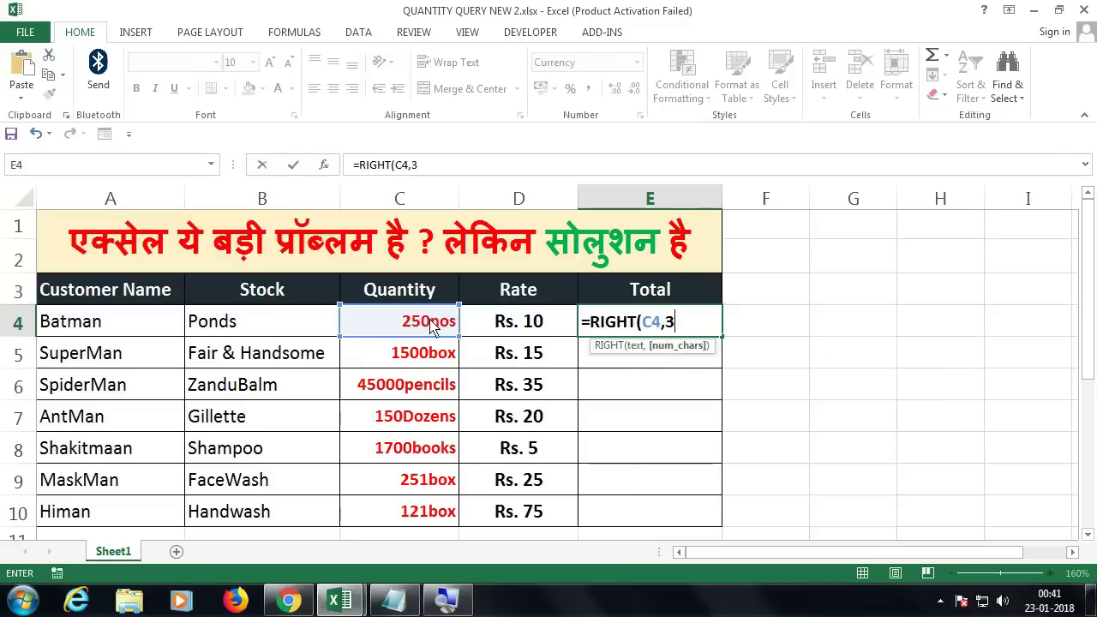
{"action": "type", "text": ")"}
{"action": "key", "text": "Return"}
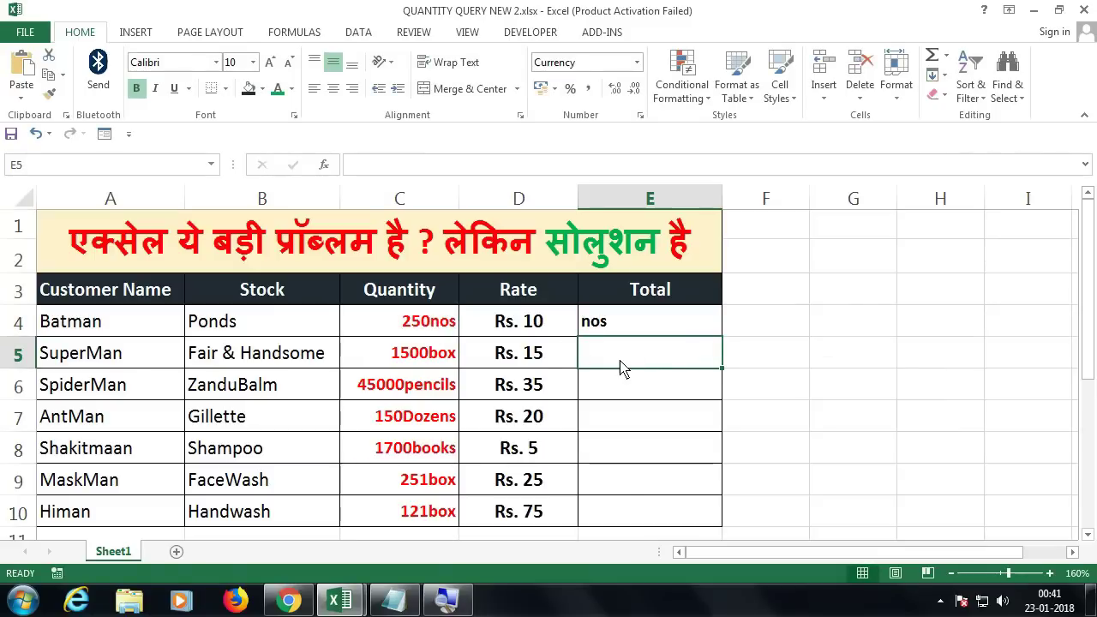
Enter =RIGHT(C6,7) in E6 to extract the unit text from the SpiderMan row's quantity
{"action": "left_click", "coordinate": [619, 389]}
{"action": "left_click", "coordinate": [452, 399]}
{"action": "left_click", "coordinate": [600, 399]}
{"action": "left_click", "coordinate": [450, 401]}
{"action": "left_click", "coordinate": [633, 401]}
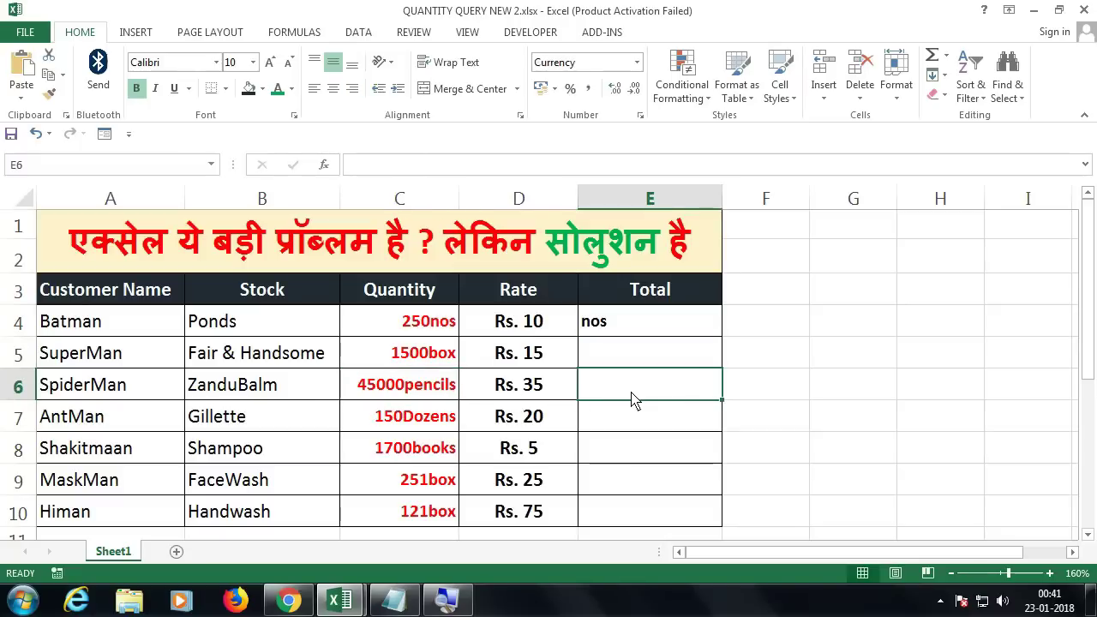
{"action": "type", "text": "=rig"}
{"action": "key", "text": "Tab"}
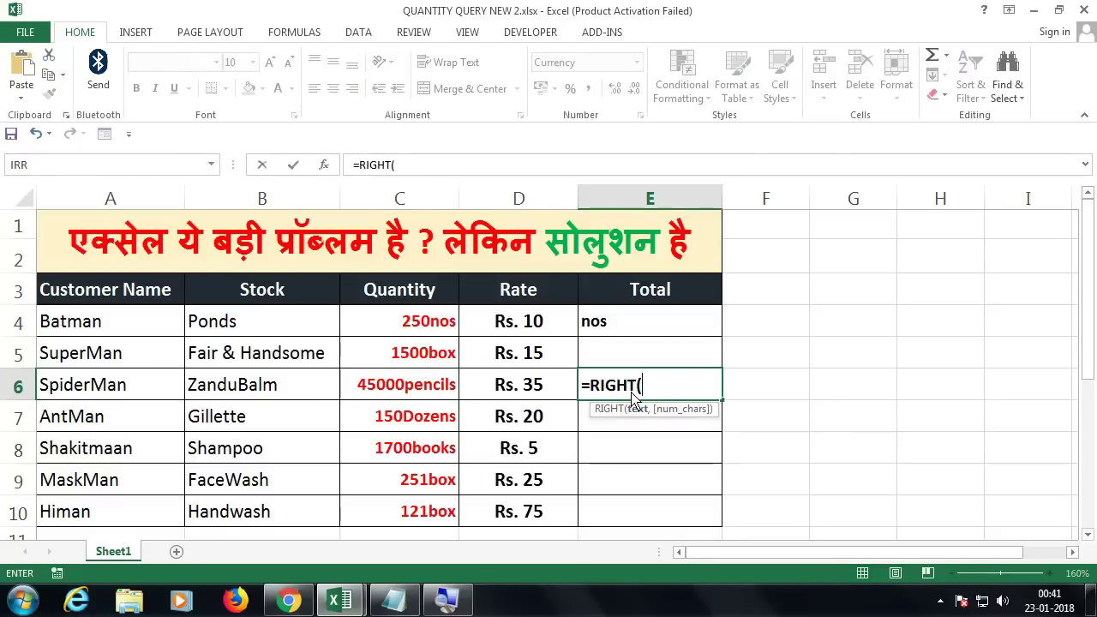
{"action": "left_click", "coordinate": [432, 387]}
{"action": "type", "text": ",7)"}
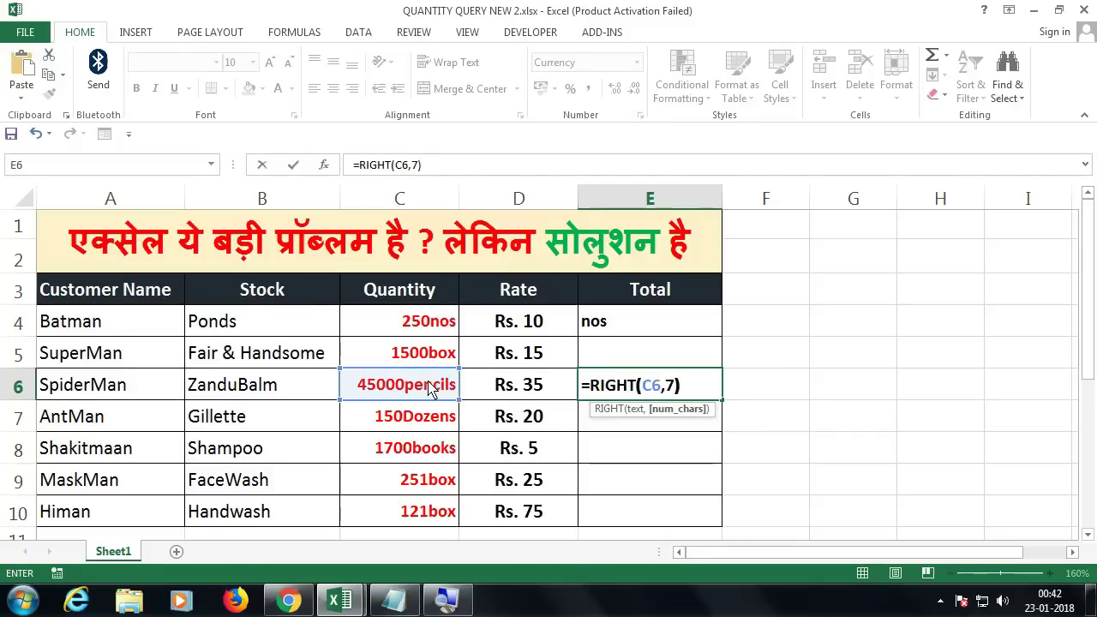
{"action": "key", "text": "Return"}
{"action": "left_click", "coordinate": [639, 386]}
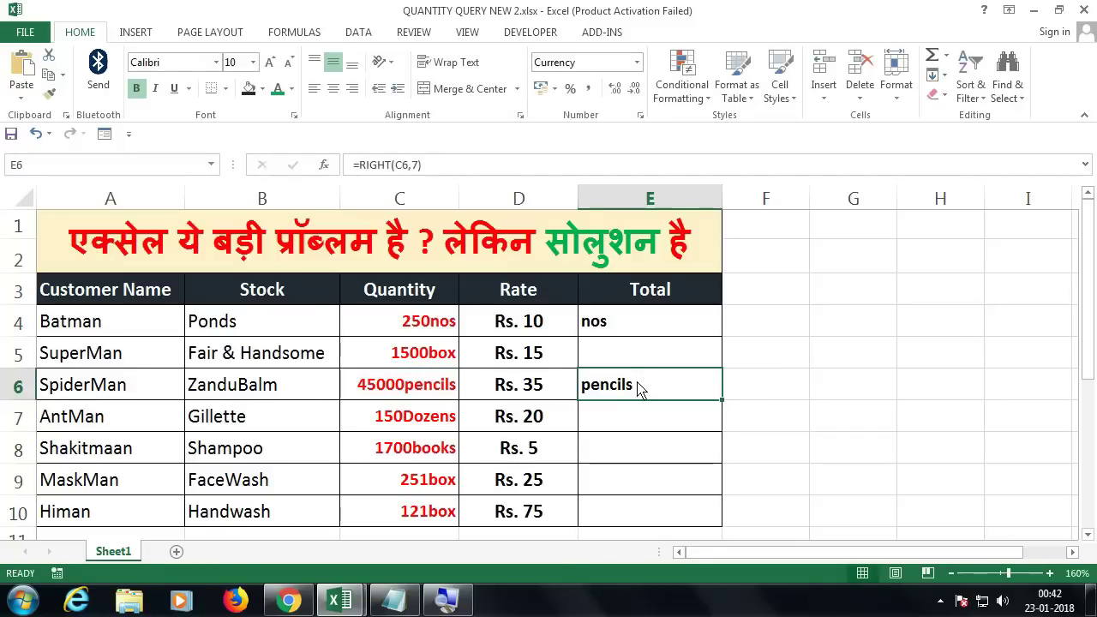
{"action": "left_click", "coordinate": [755, 392]}
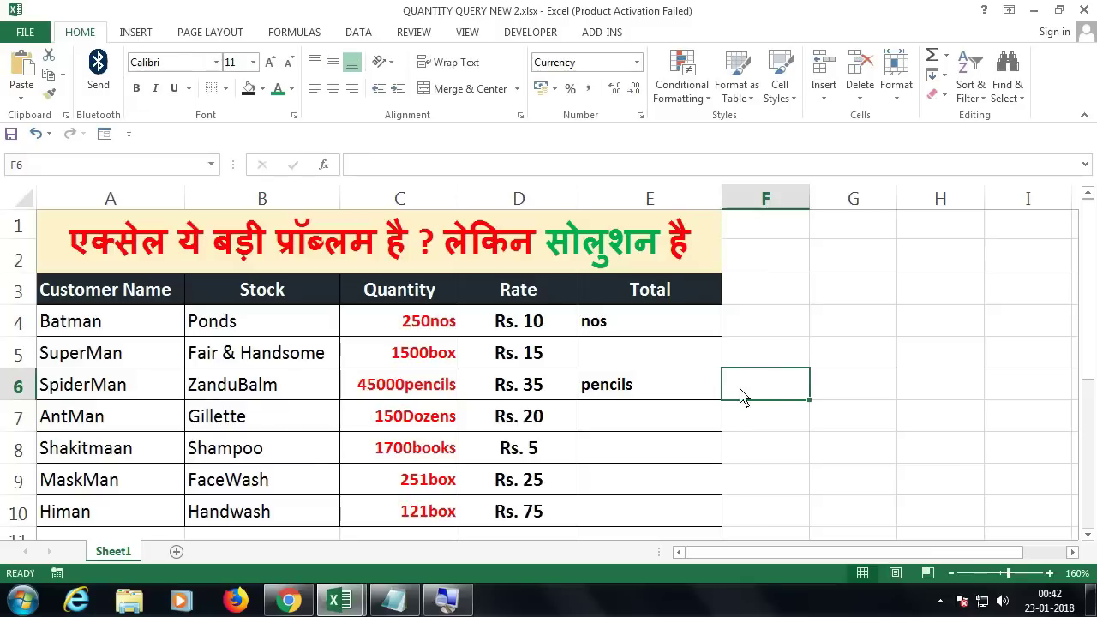
Clear the RIGHT formulas from E6 and E4
{"action": "left_click", "coordinate": [709, 394]}
{"action": "key", "text": "Delete"}
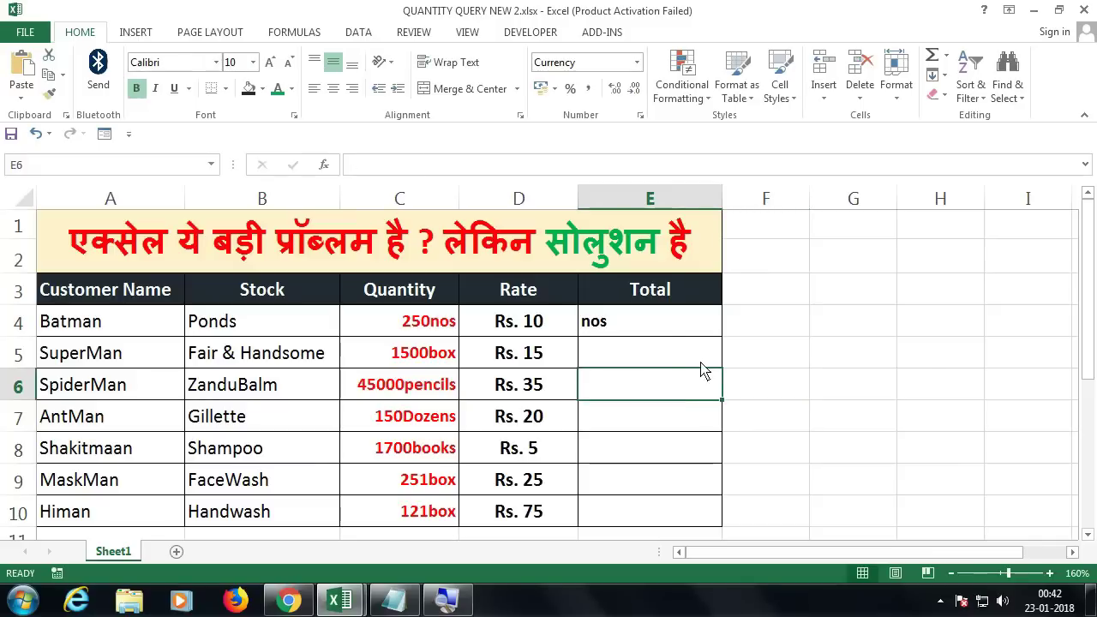
{"action": "left_click", "coordinate": [672, 334]}
{"action": "key", "text": "Delete"}
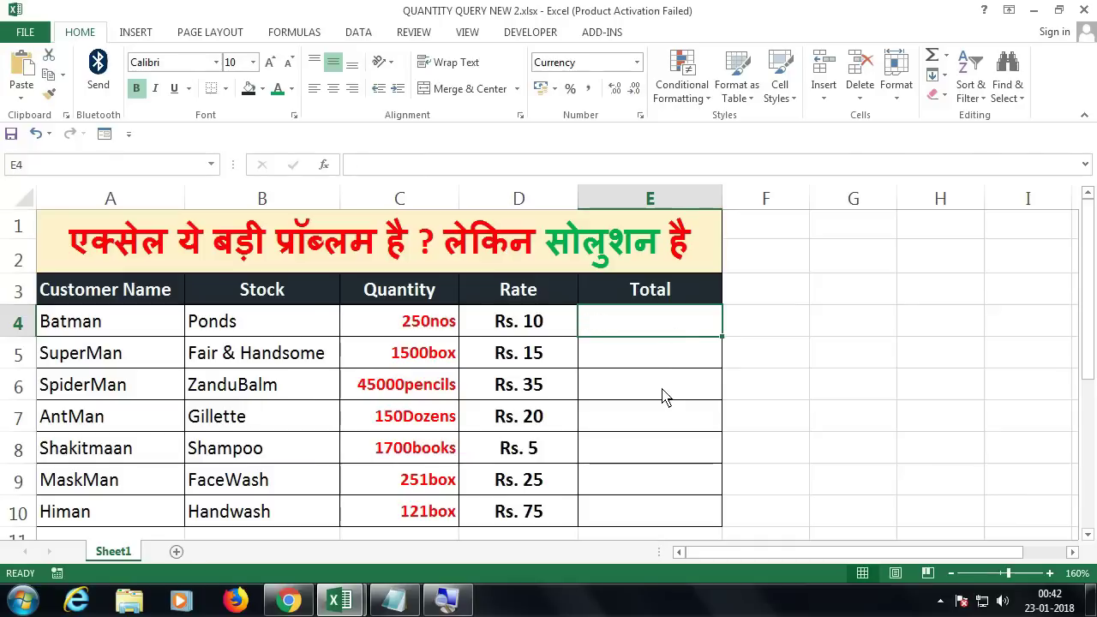
Start an IF formula in E4 whose logical test is RIGHT(C4,3)="nos"
{"action": "type", "text": "=if("}
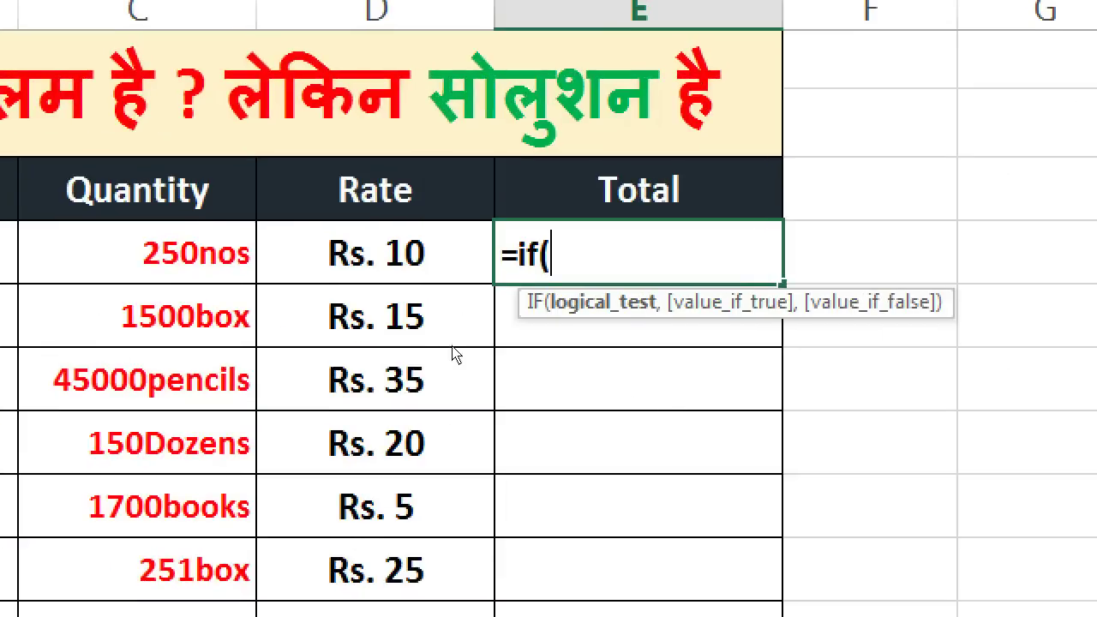
{"action": "key", "text": "Left"}
{"action": "key", "text": "Left"}
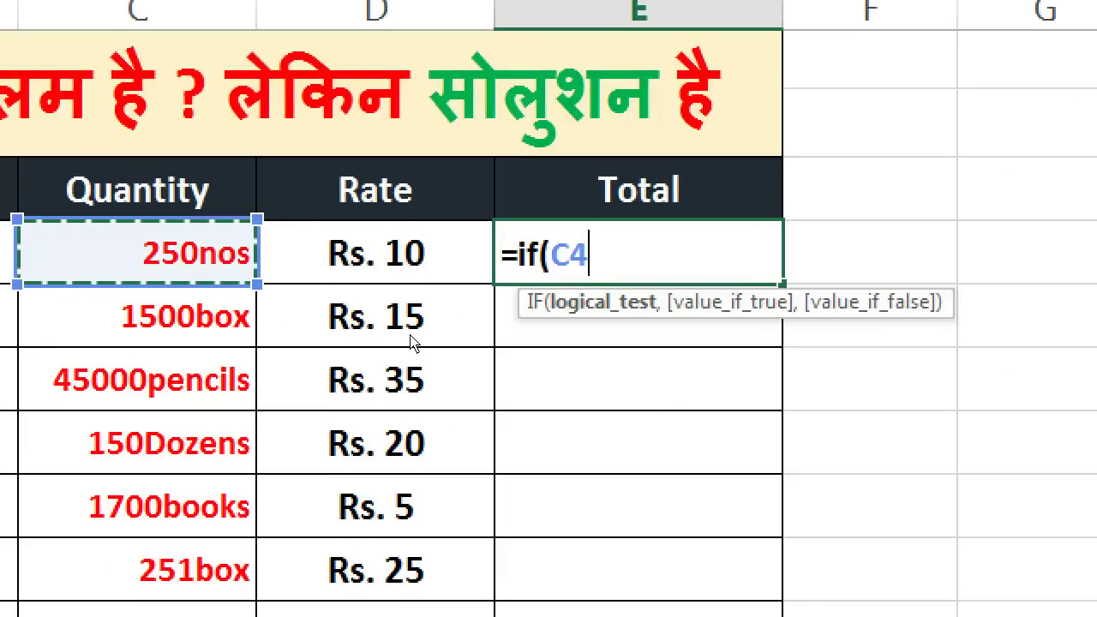
{"action": "key", "text": "BackSpace"}
{"action": "key", "text": "BackSpace"}
{"action": "type", "text": "right"}
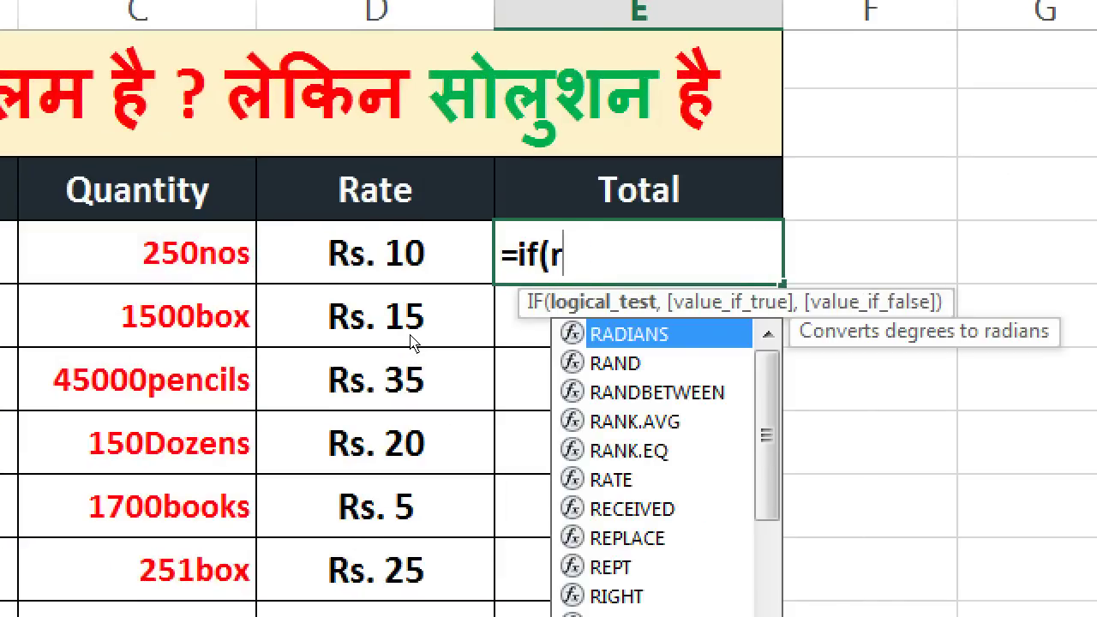
{"action": "key", "text": "Tab"}
{"action": "key", "text": "Left"}
{"action": "key", "text": "Left"}
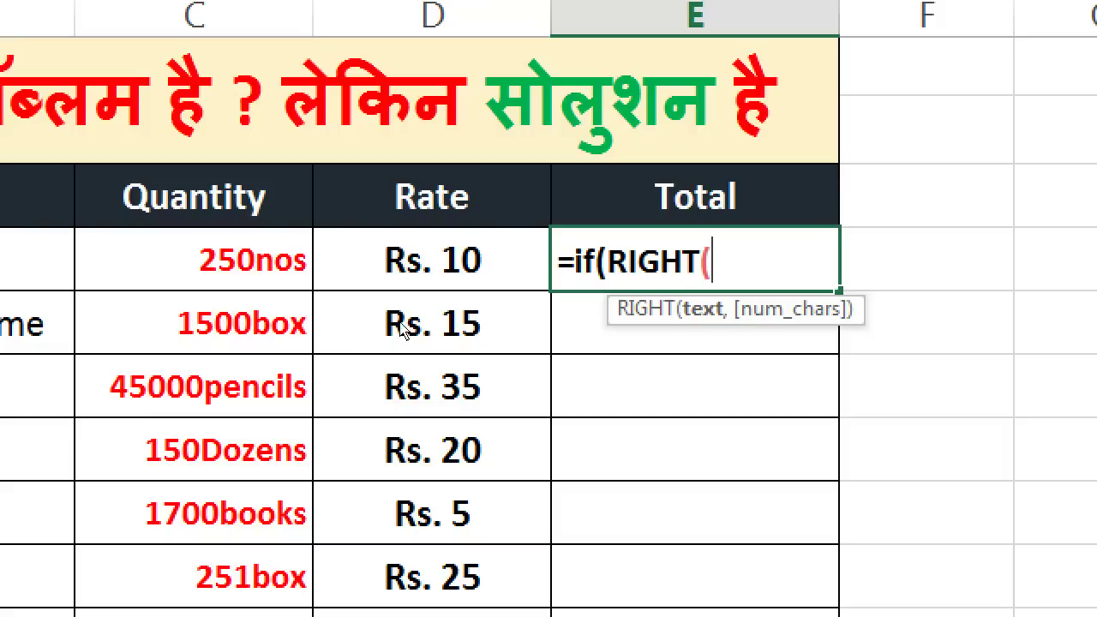
{"action": "type", "text": ","}
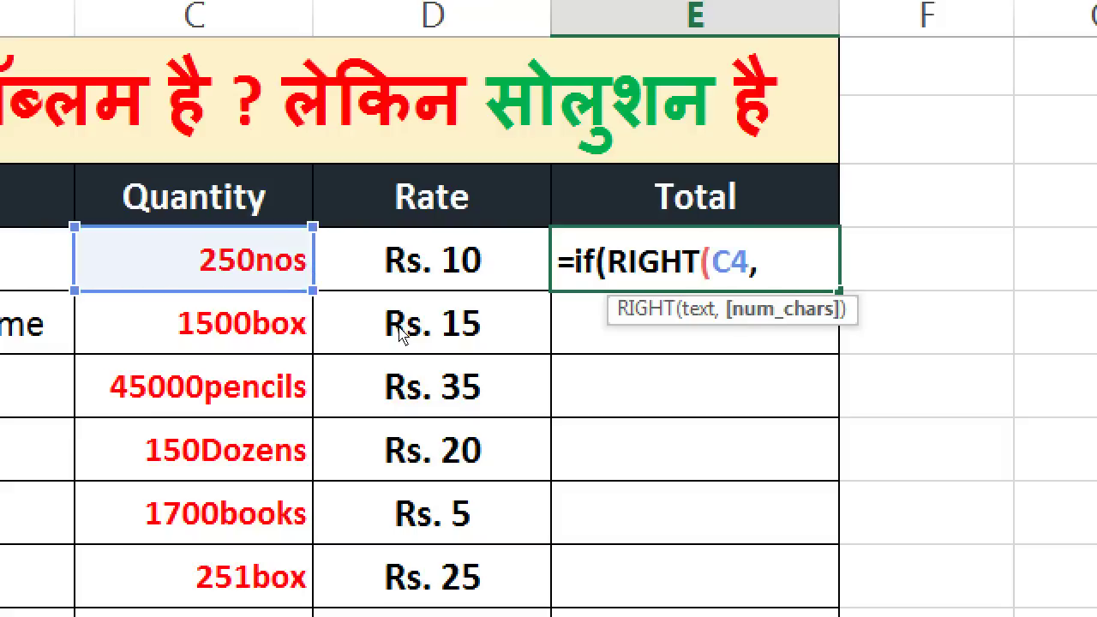
{"action": "type", "text": "3)"}
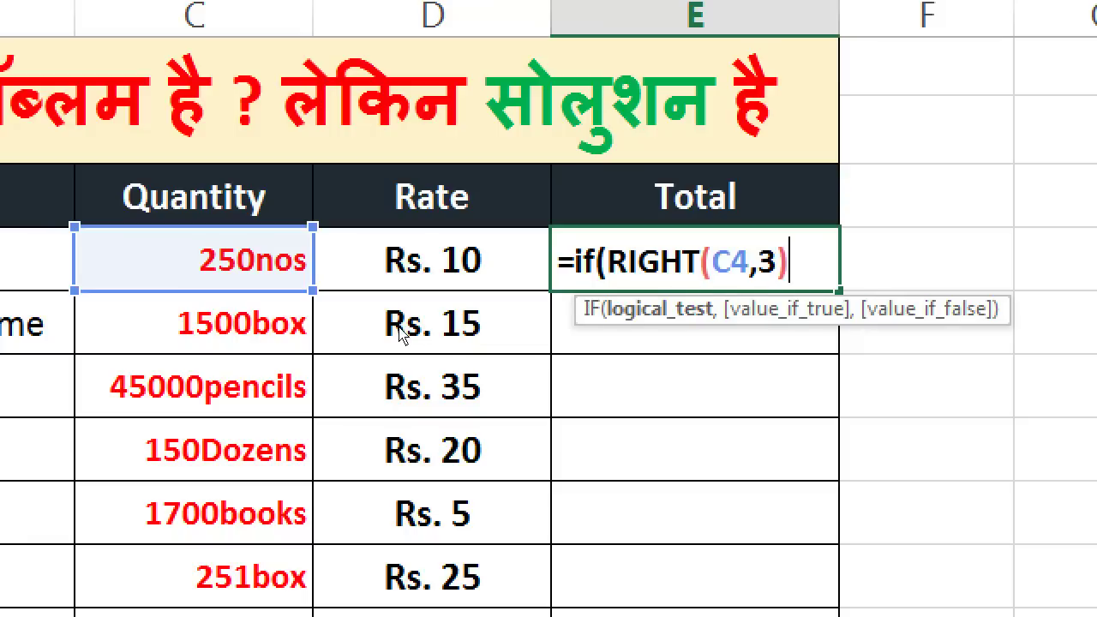
{"action": "type", "text": "=\"no"}
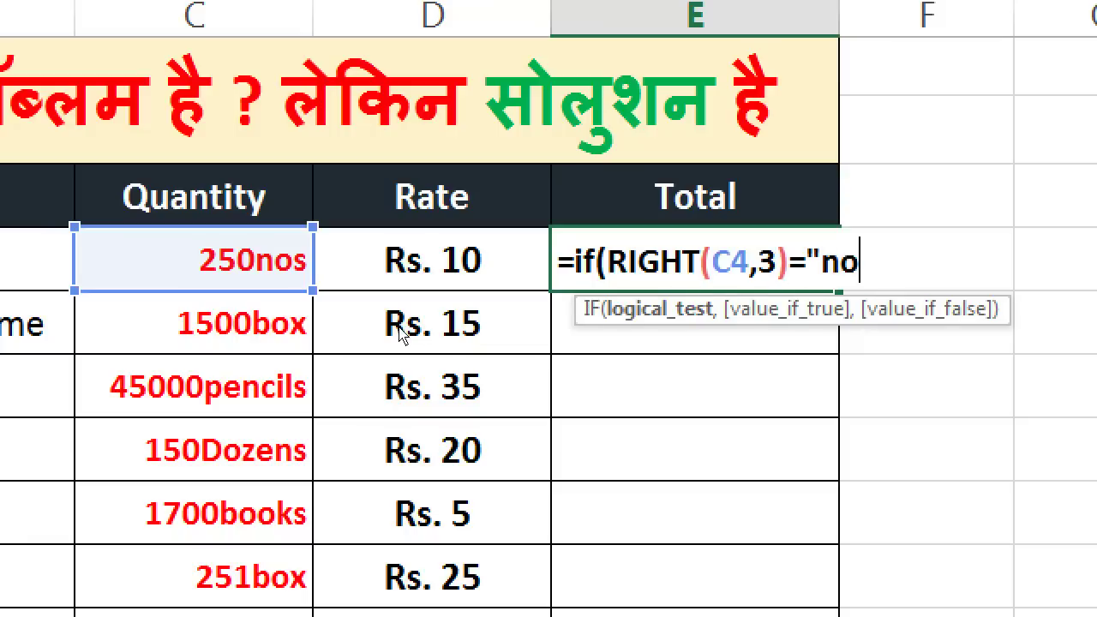
{"action": "type", "text": "s\""}
Give the E4 IF formula the results "true" and "false", and commit it
{"action": "type", "text": ",\"t"}
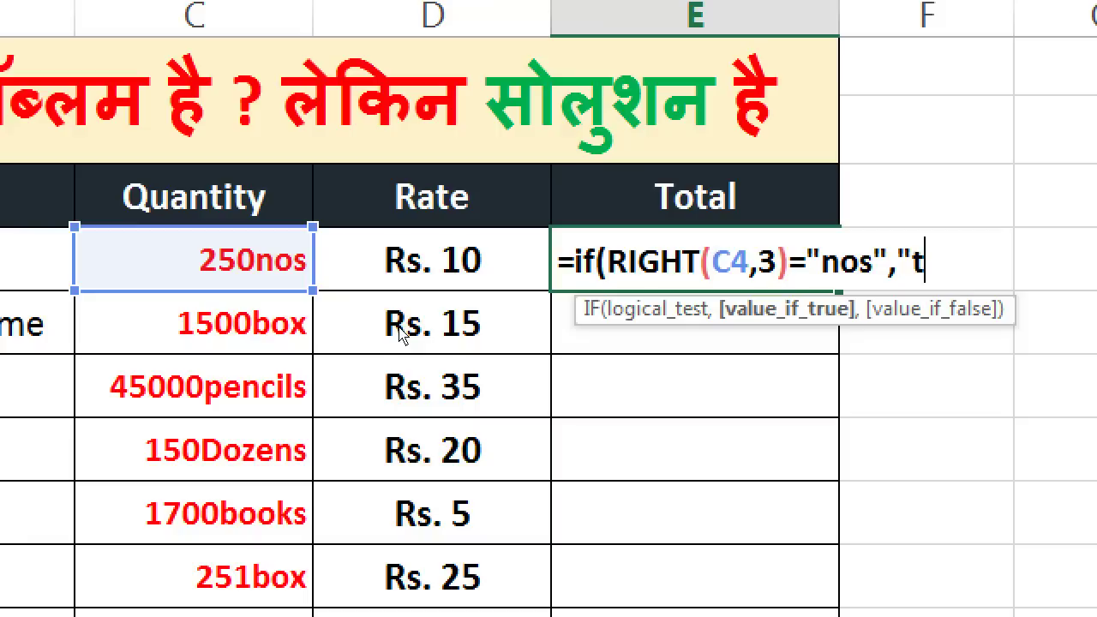
{"action": "type", "text": "rue\",\""}
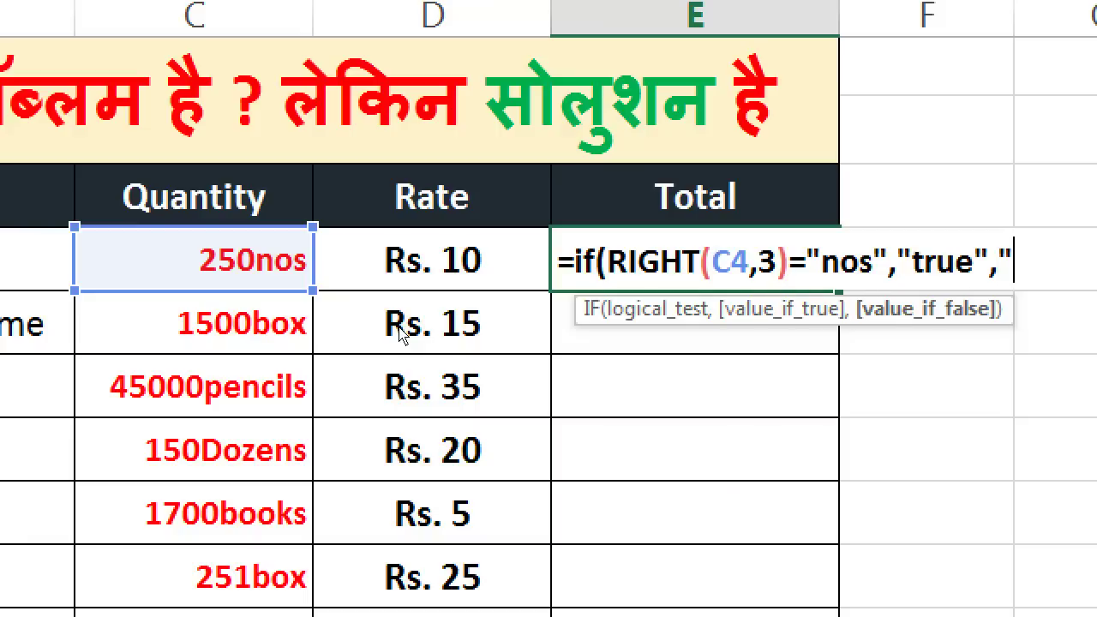
{"action": "type", "text": "false"}
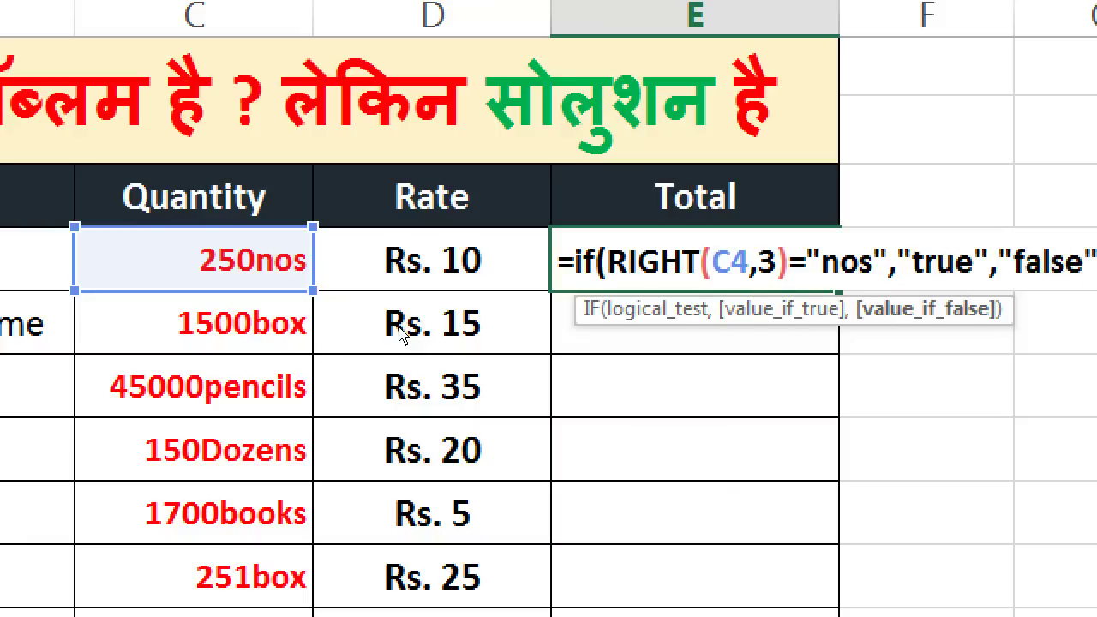
{"action": "type", "text": "\""}
{"action": "key", "text": "Return"}
{"action": "left_click", "coordinate": [400, 335]}
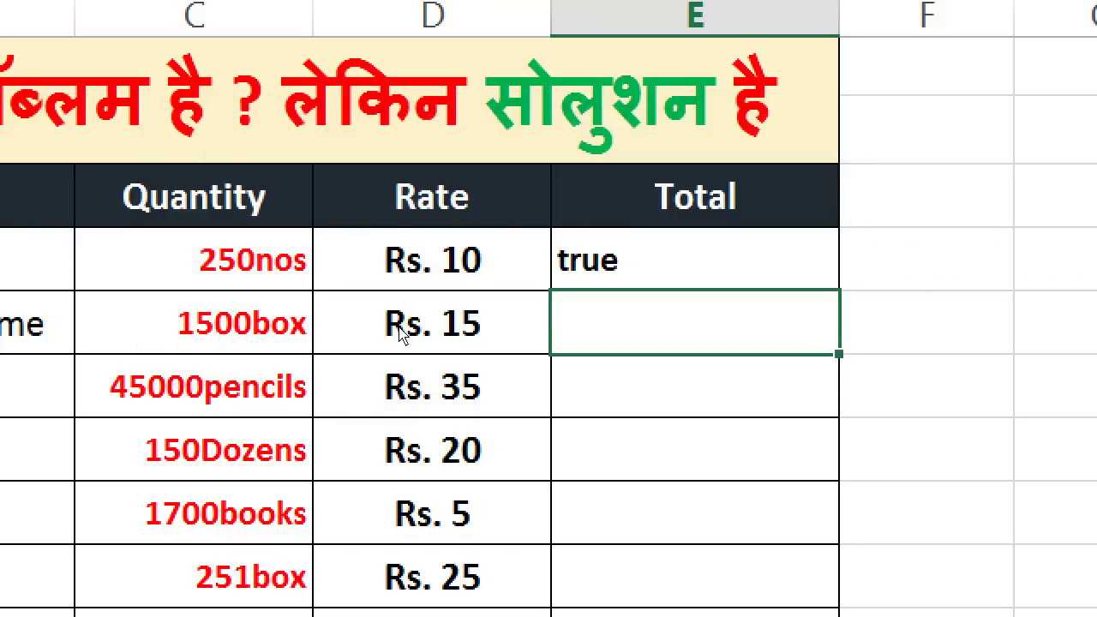
{"action": "key", "text": "Up"}
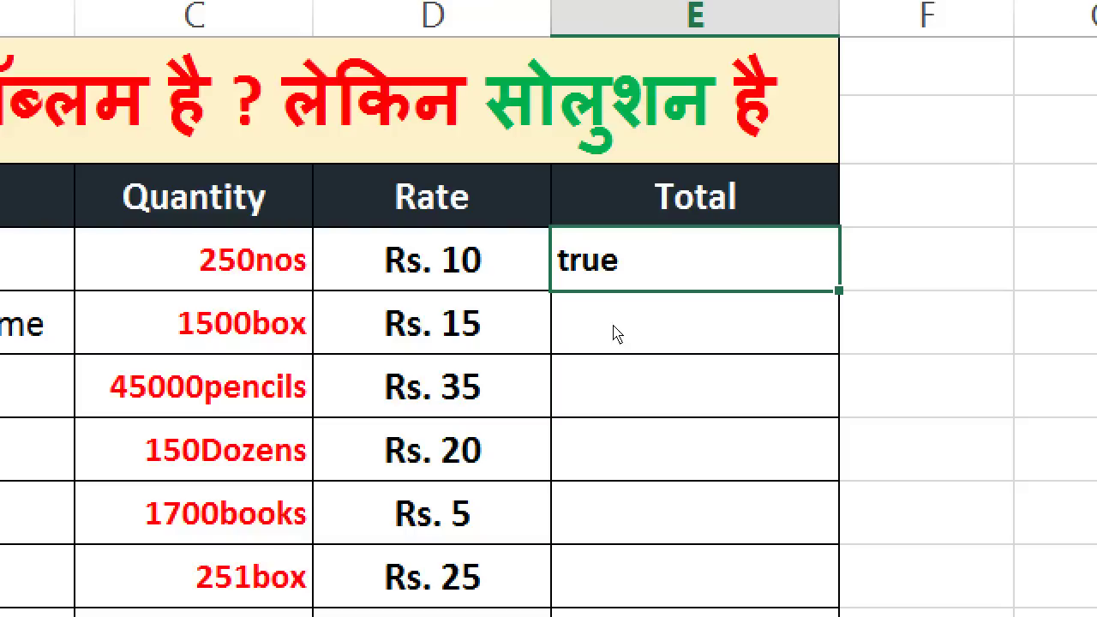
Remove the "true" and "false" results and the closing parenthesis from the E4 formula, keeping the comma after "nos"
{"action": "key", "text": "F2"}
{"action": "key", "text": "Escape"}
{"action": "key", "text": "F2"}
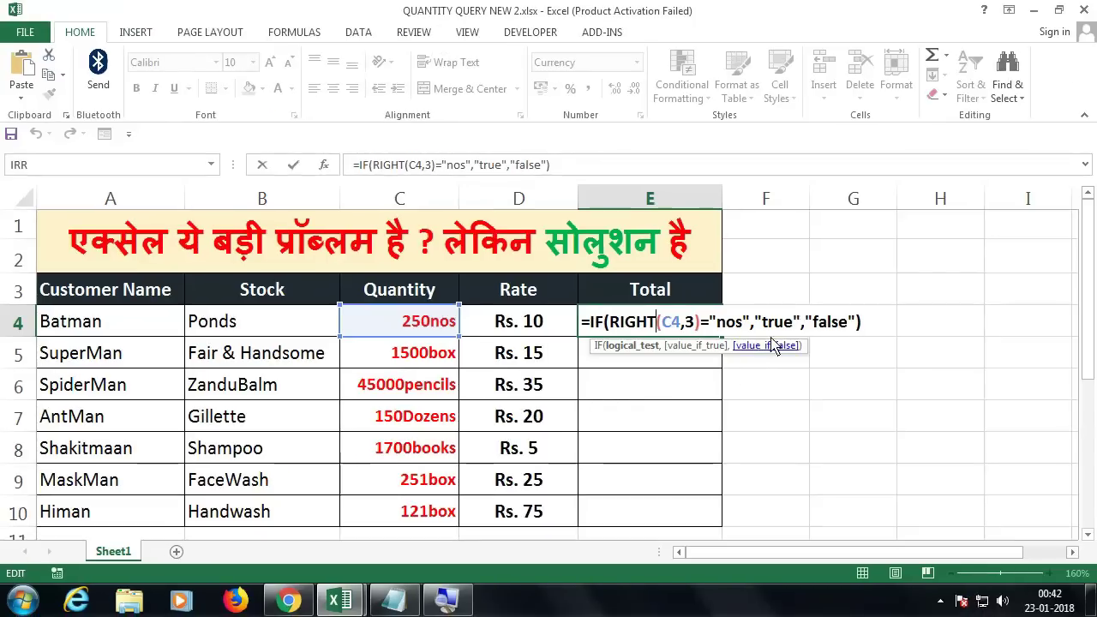
{"action": "left_click_drag", "start_coordinate": [754, 323], "coordinate": [862, 323]}
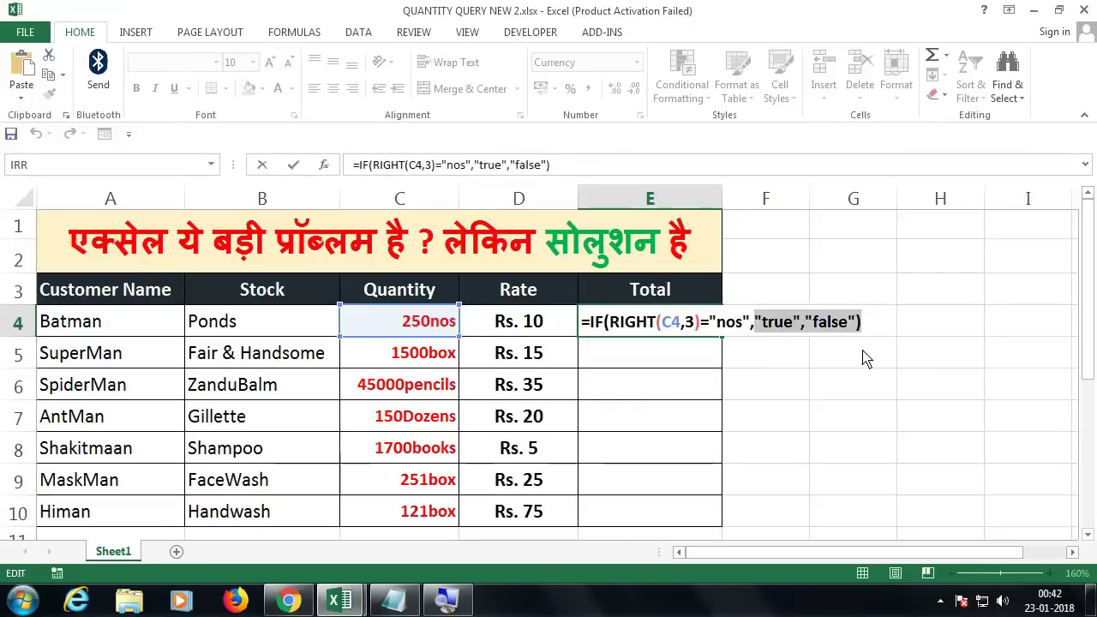
{"action": "key", "text": "BackSpace"}
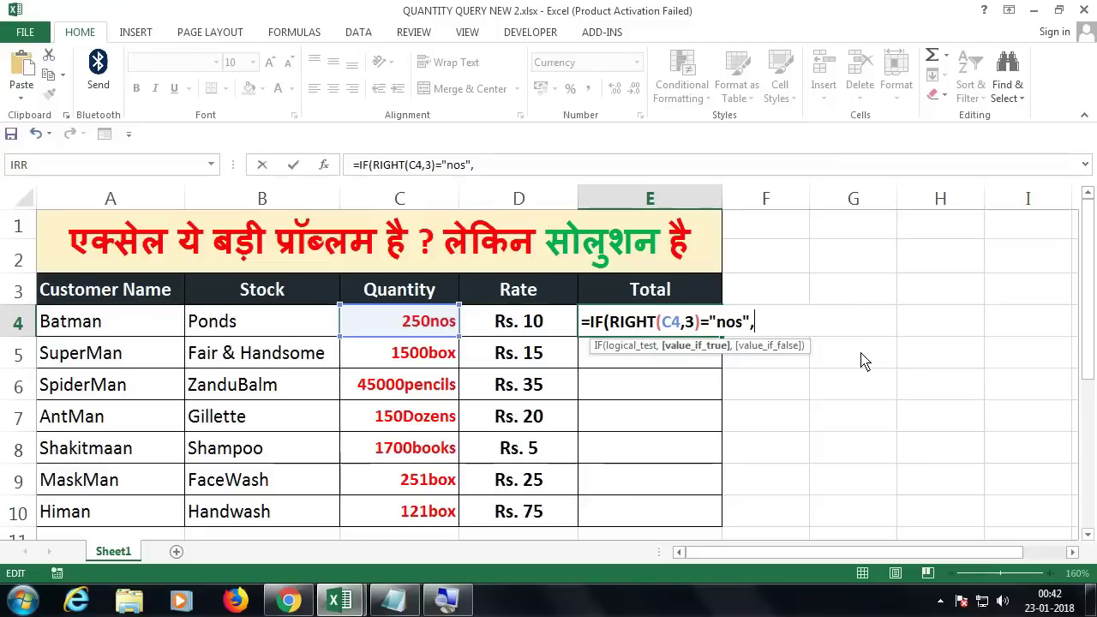
Start a LEFT function on C4 as the value-if-true argument of the E4 IF formula
{"action": "type", "text": "lef"}
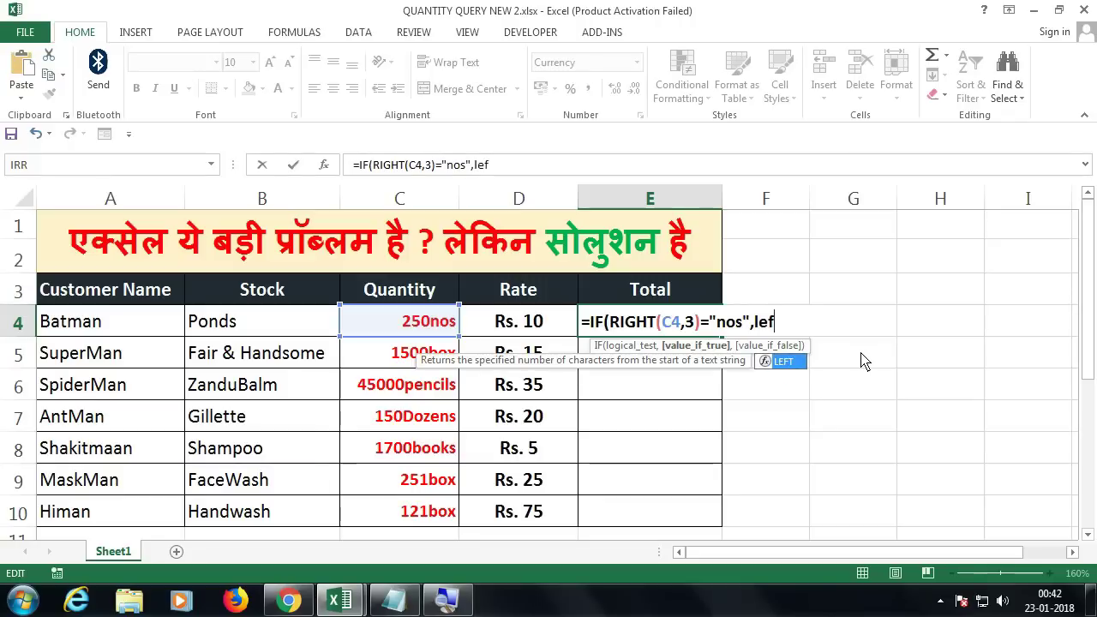
{"action": "type", "text": "t"}
{"action": "key", "text": "Tab"}
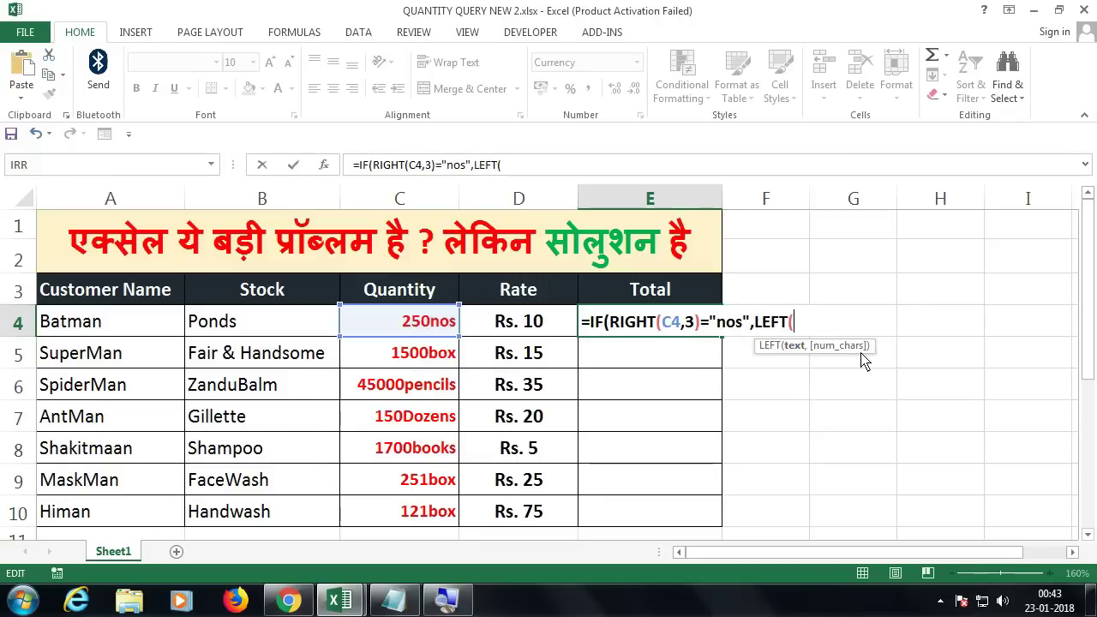
{"action": "left_click", "coordinate": [428, 330]}
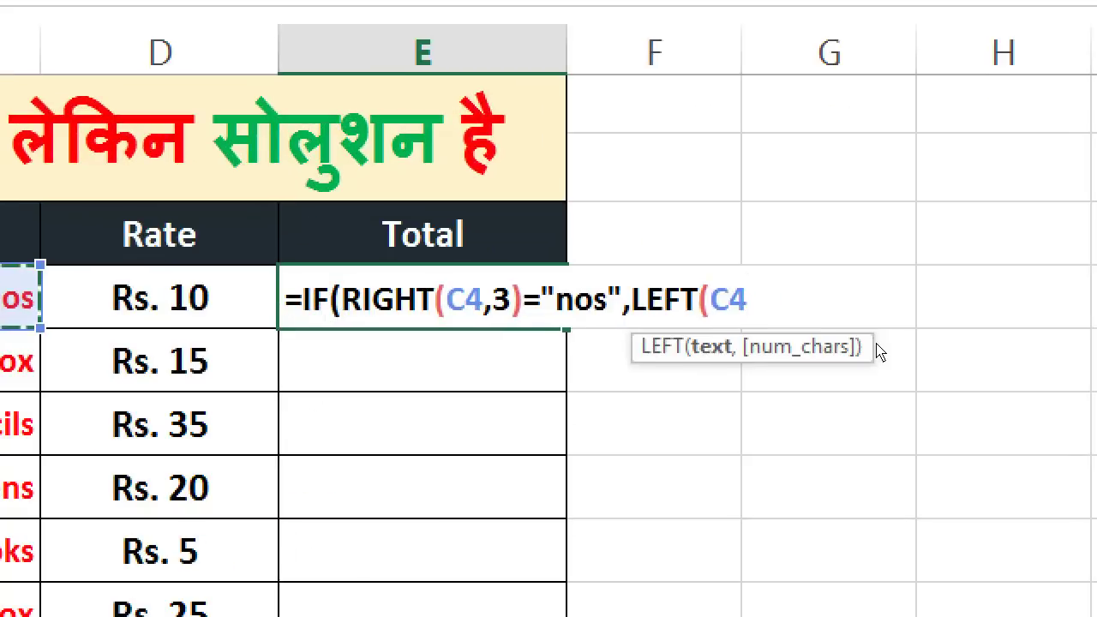
Set the LEFT function's character count in the E4 formula to LEN(C4)-3
{"action": "type", "text": "-len"}
{"action": "key", "text": "BackSpace"}
{"action": "key", "text": "BackSpace"}
{"action": "key", "text": "BackSpace"}
{"action": "key", "text": "BackSpace"}
{"action": "type", "text": ",len"}
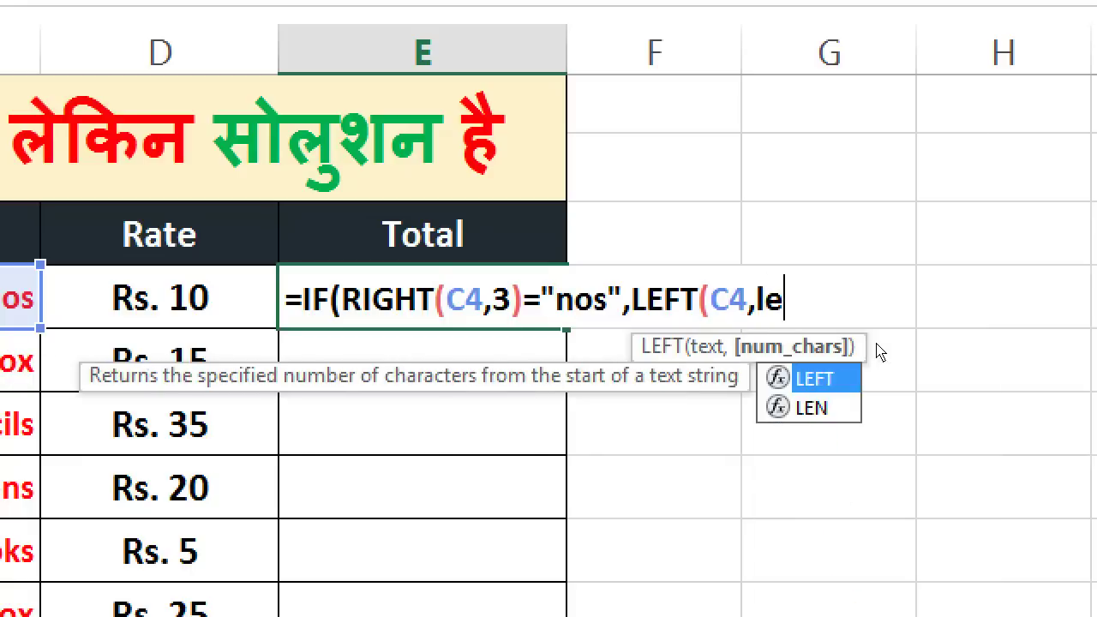
{"action": "key", "text": "Tab"}
{"action": "key", "text": "Left"}
{"action": "key", "text": "Left"}
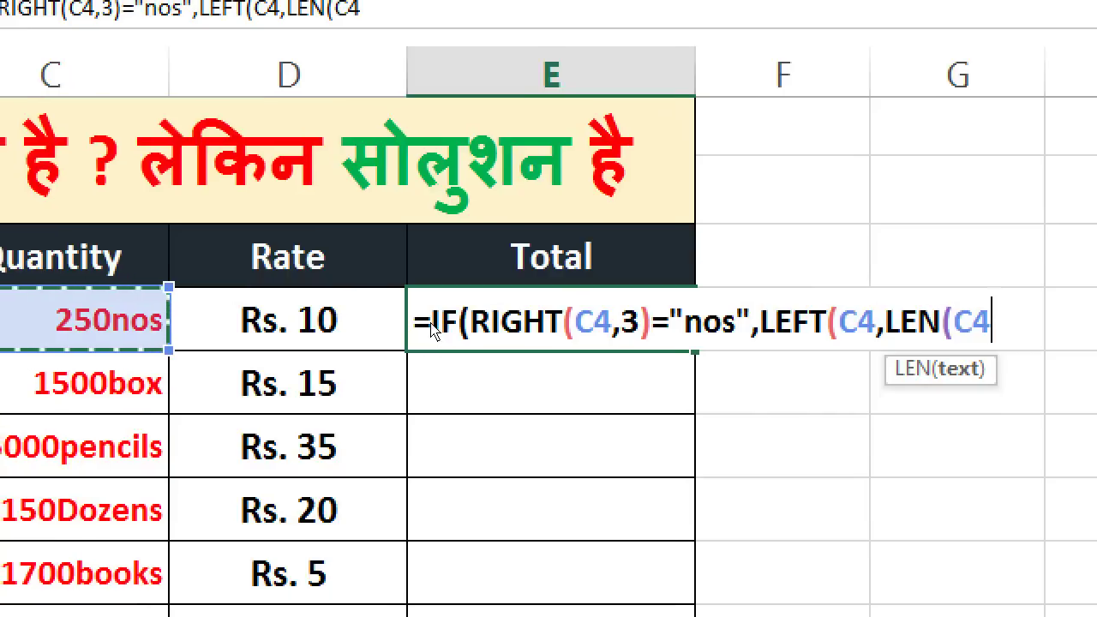
{"action": "type", "text": ")"}
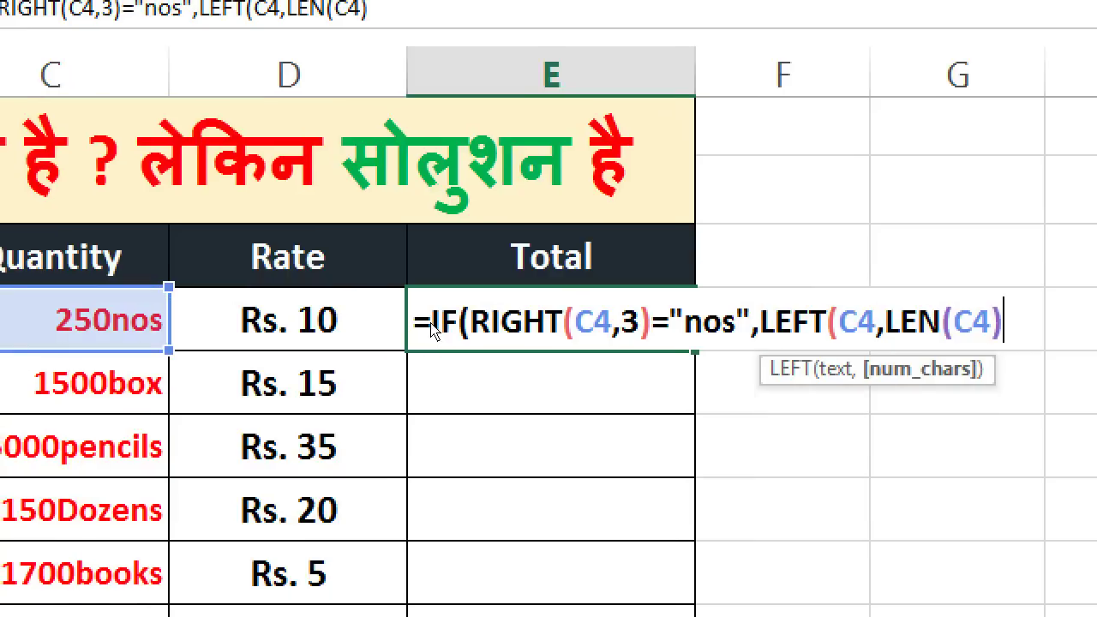
{"action": "type", "text": "-3"}
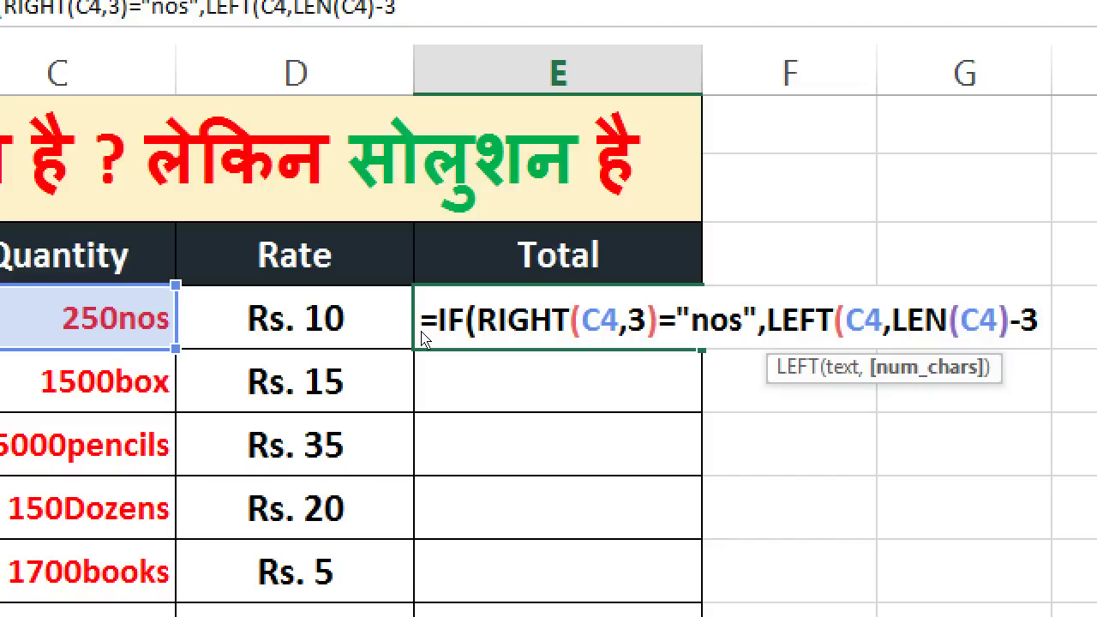
Close LEFT, multiply it by the rate in D4, and commit the E4 formula, accepting the proposed closing-parenthesis correction
{"action": "type", "text": ")*"}
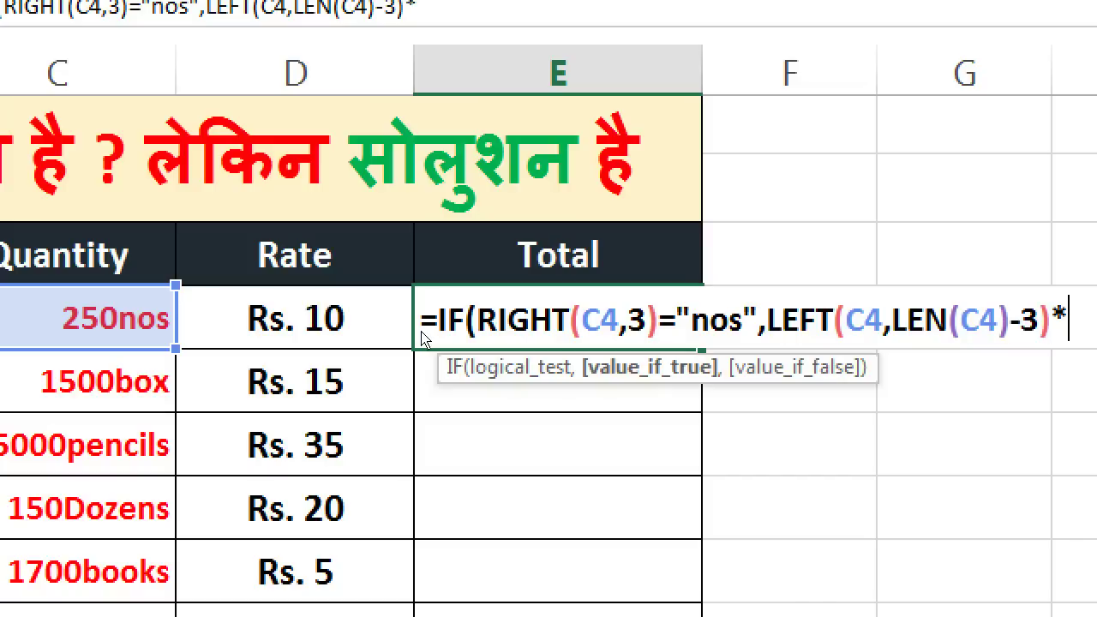
{"action": "key", "text": "Left"}
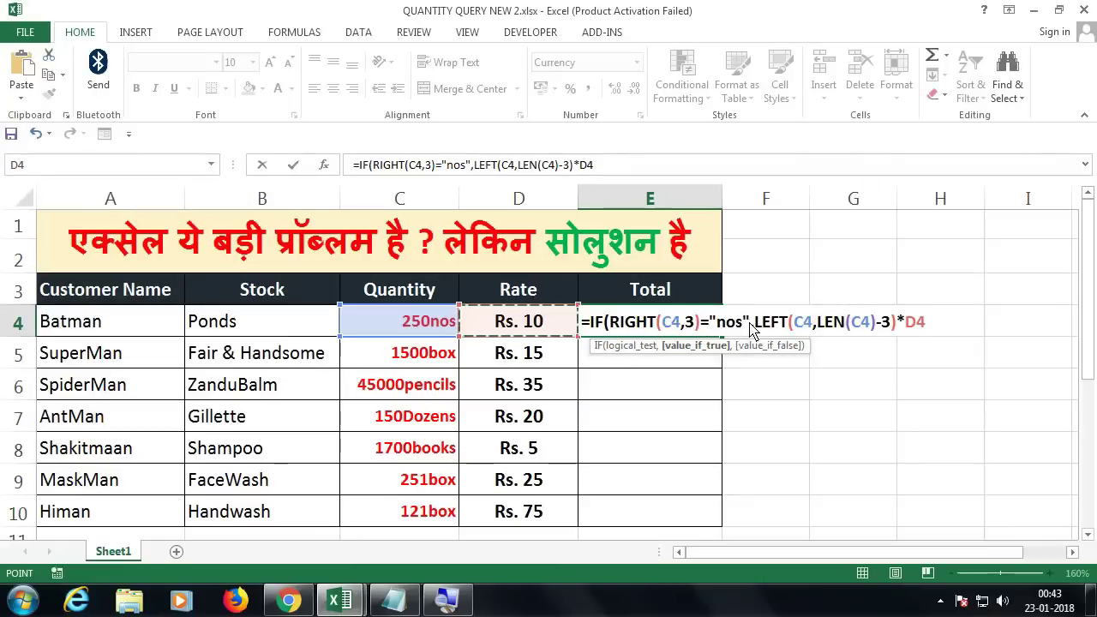
{"action": "key", "text": "Return"}
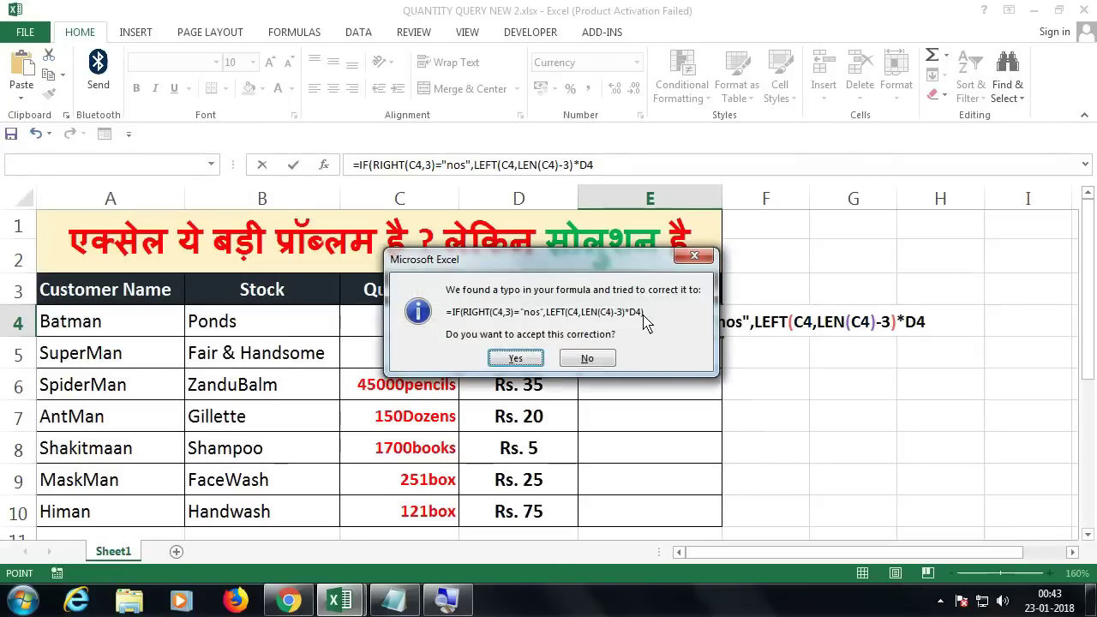
{"action": "key", "text": "Return"}
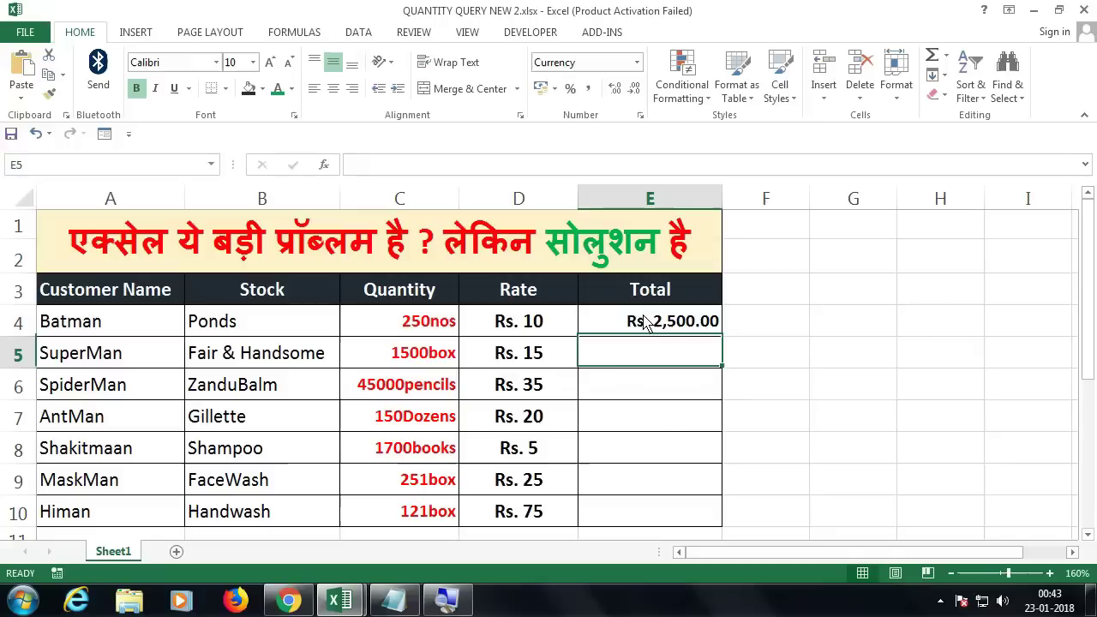
Reopen the E4 formula and replace its final closing parenthesis with a comma to start the value-if-false argument
{"action": "left_click", "coordinate": [696, 322]}
{"action": "double_click", "coordinate": [694, 319]}
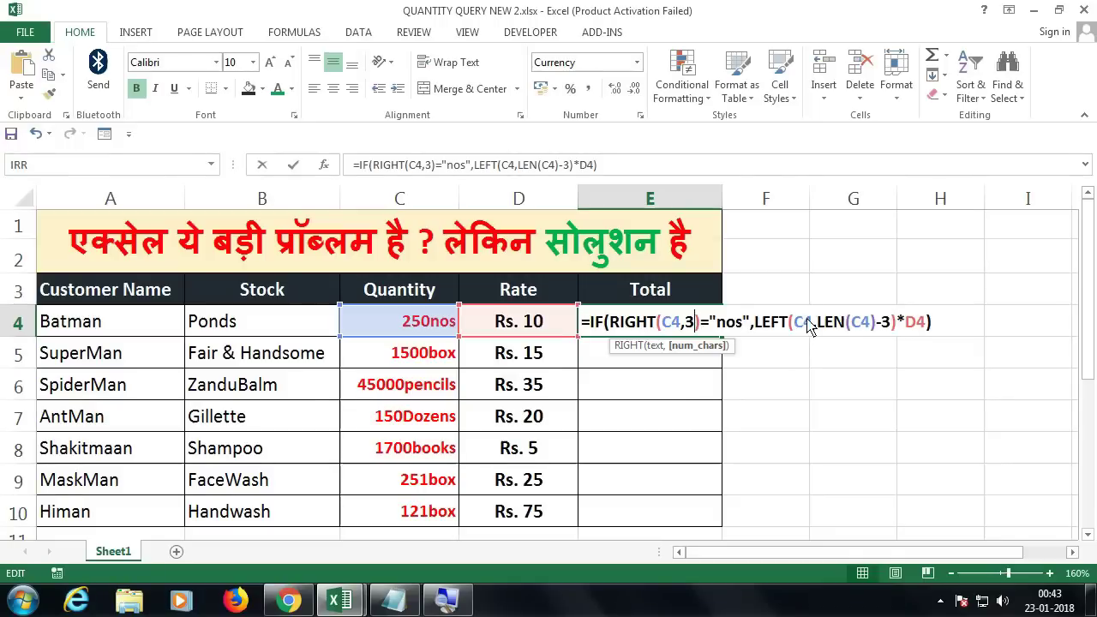
{"action": "left_click", "coordinate": [927, 325]}
{"action": "left_click", "coordinate": [935, 326]}
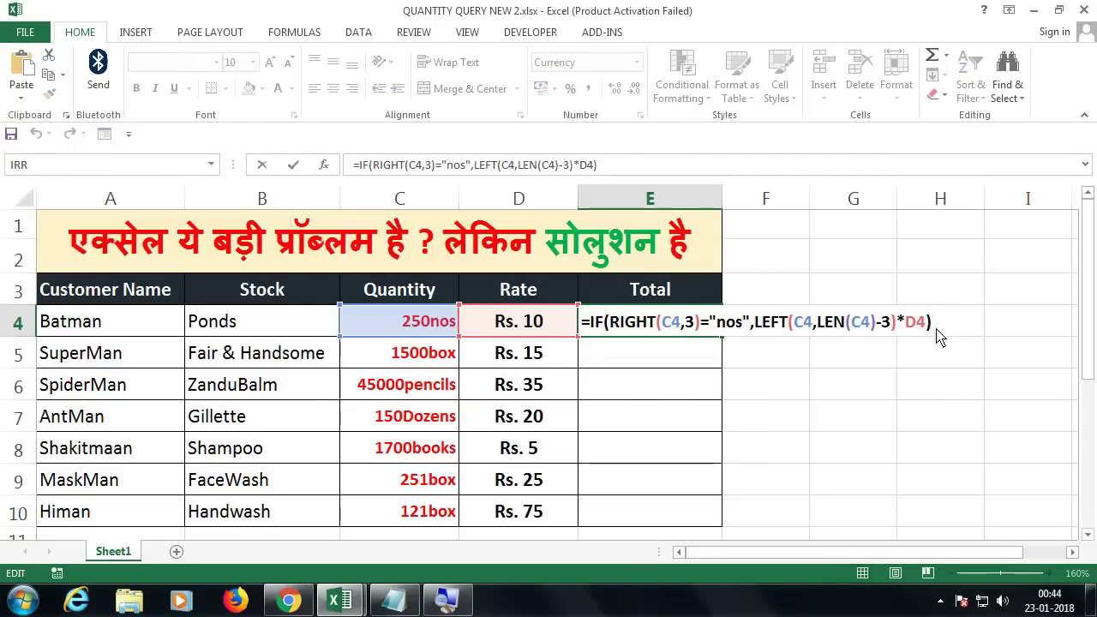
{"action": "key", "text": "BackSpace"}
{"action": "type", "text": ","}
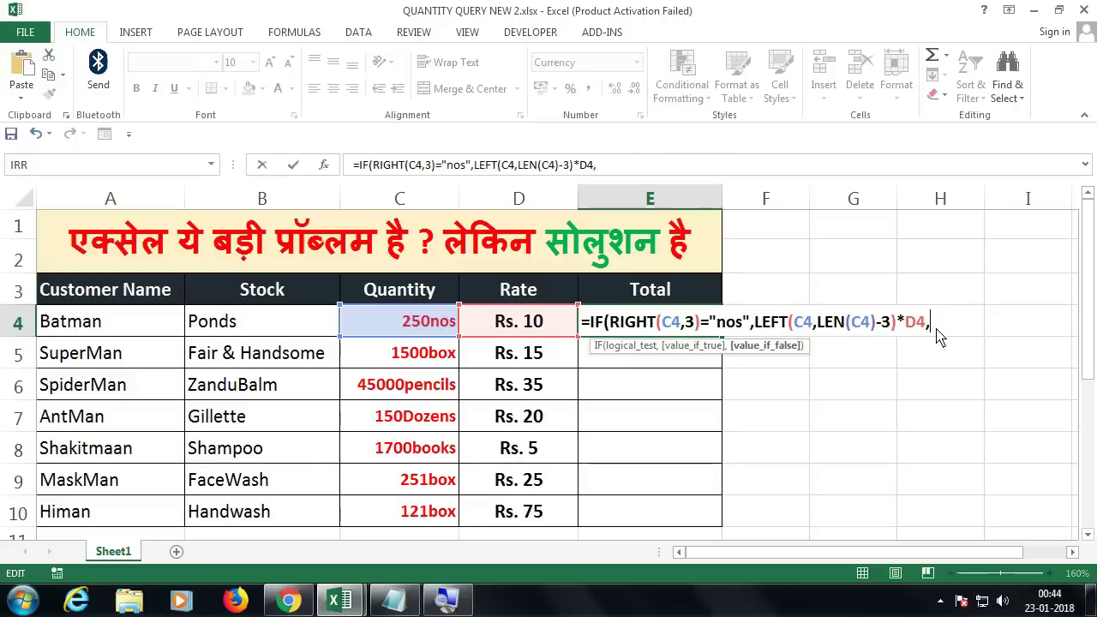
Copy the existing IF expression in E4 without the equals sign and paste it after the trailing comma
{"action": "left_click_drag", "start_coordinate": [927, 332], "coordinate": [590, 325]}
{"action": "key", "text": "ctrl+c"}
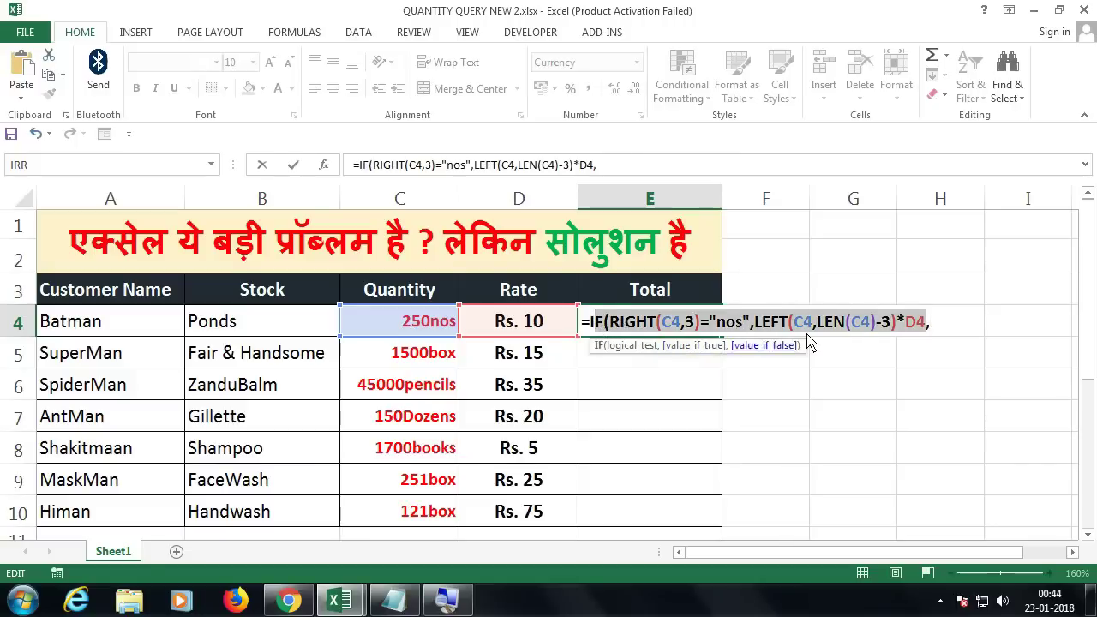
{"action": "left_click", "coordinate": [941, 331]}
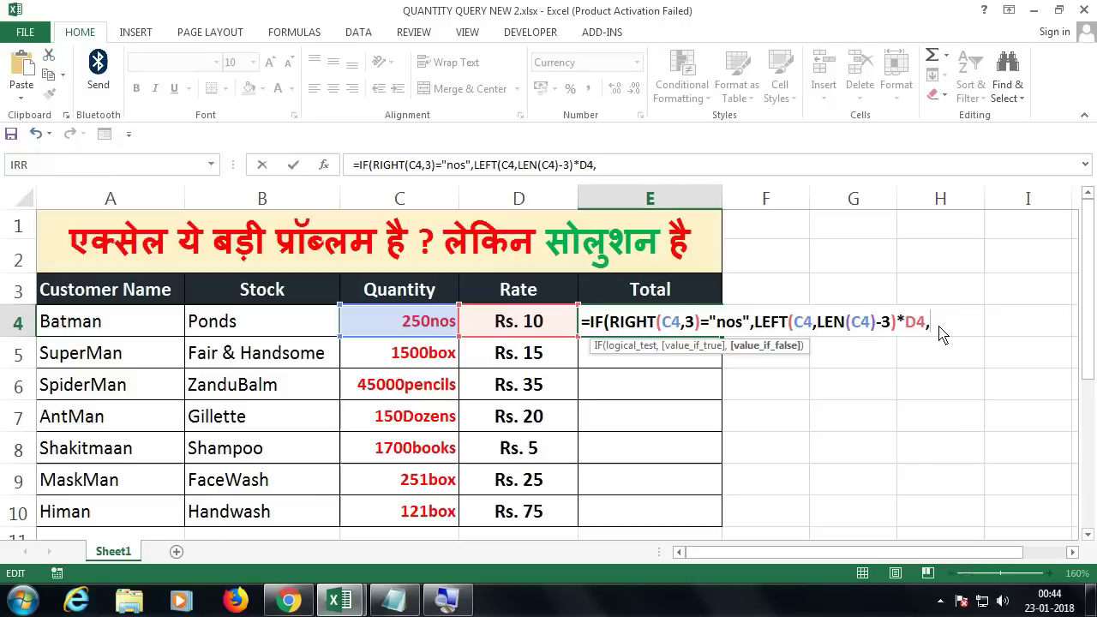
{"action": "key", "text": "ctrl+v"}
Change the text tested in the second condition of the E4 formula from "nos" to "box"
{"action": "left_click", "coordinate": [992, 325]}
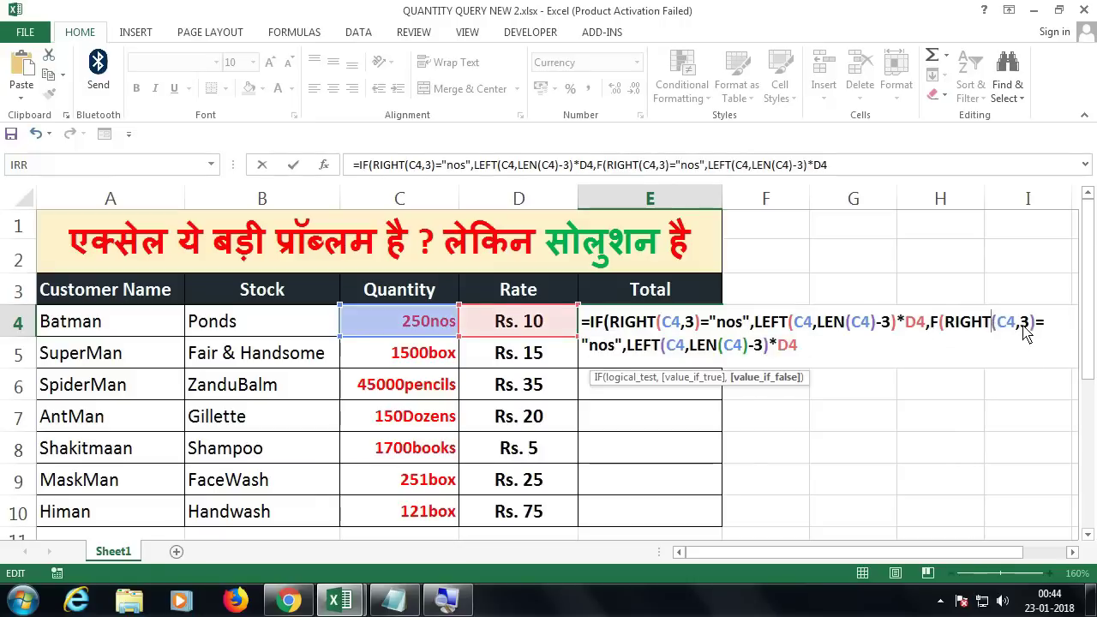
{"action": "left_click", "coordinate": [1028, 326]}
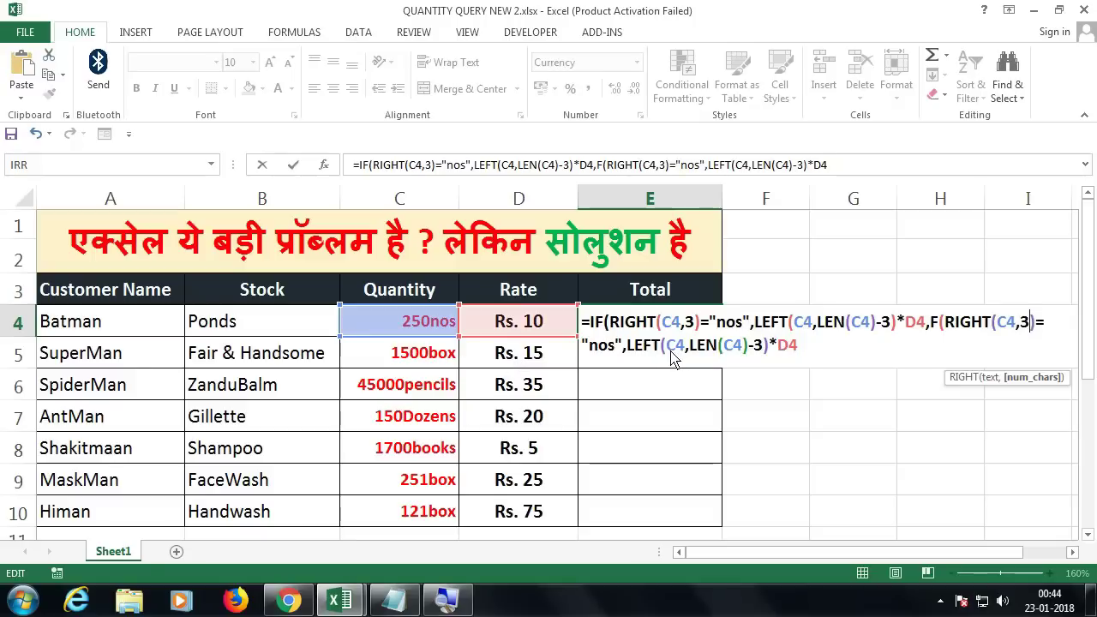
{"action": "double_click", "coordinate": [600, 352]}
{"action": "type", "text": "box"}
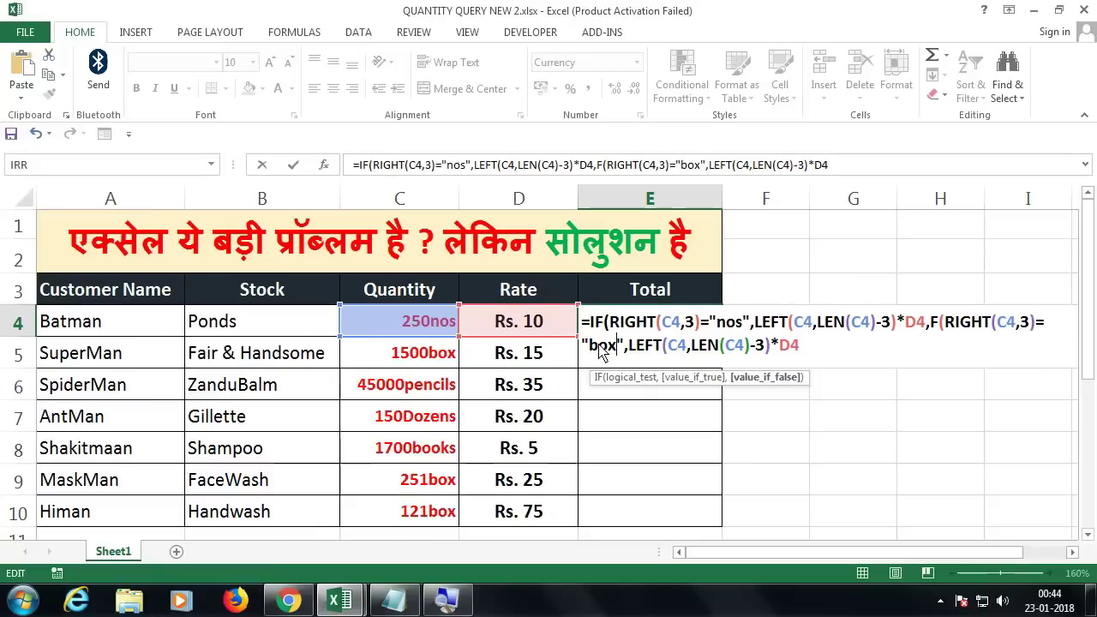
Append a third comma-separated copy of the condition to the E4 formula and set its RIGHT count and LEN subtraction to 7
{"action": "left_click", "coordinate": [1009, 357]}
{"action": "key", "text": "ctrl+v"}
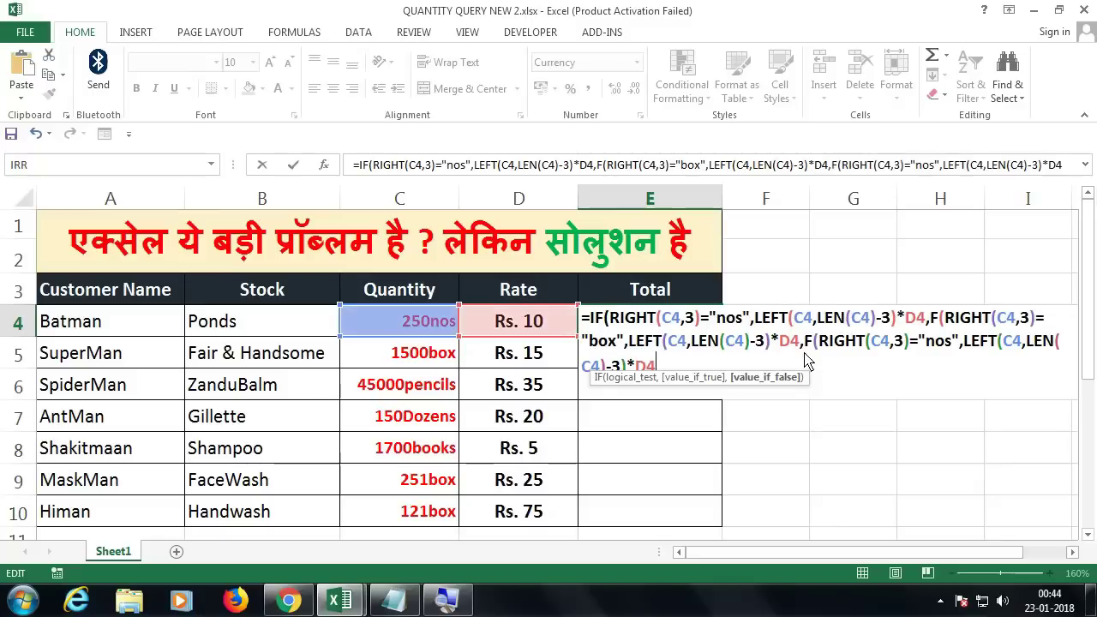
{"action": "left_click", "coordinate": [902, 341]}
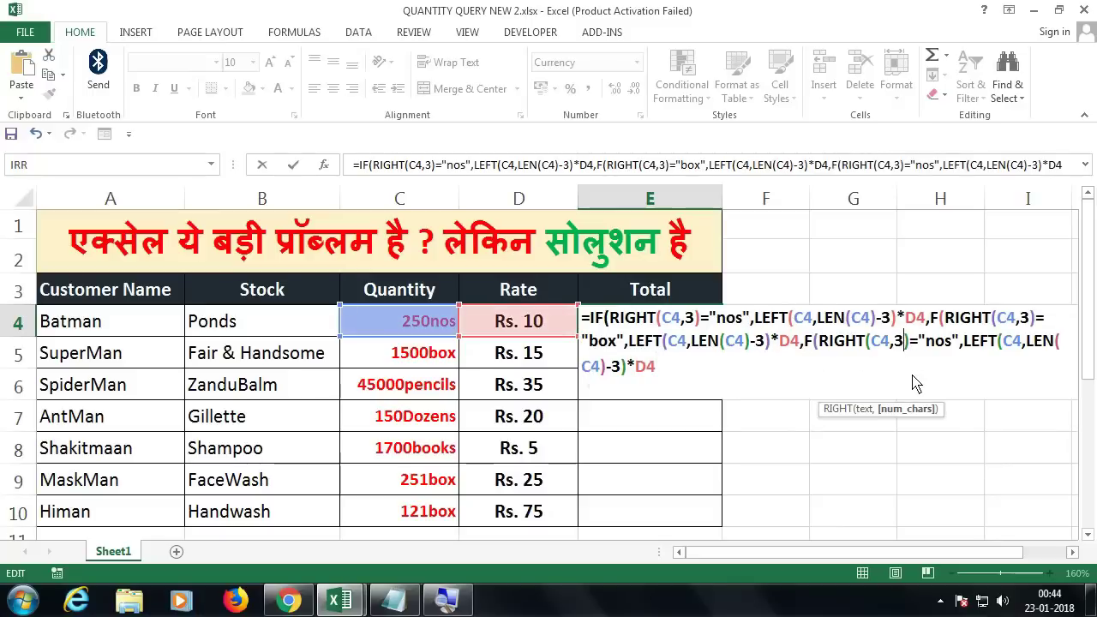
{"action": "key", "text": "BackSpace"}
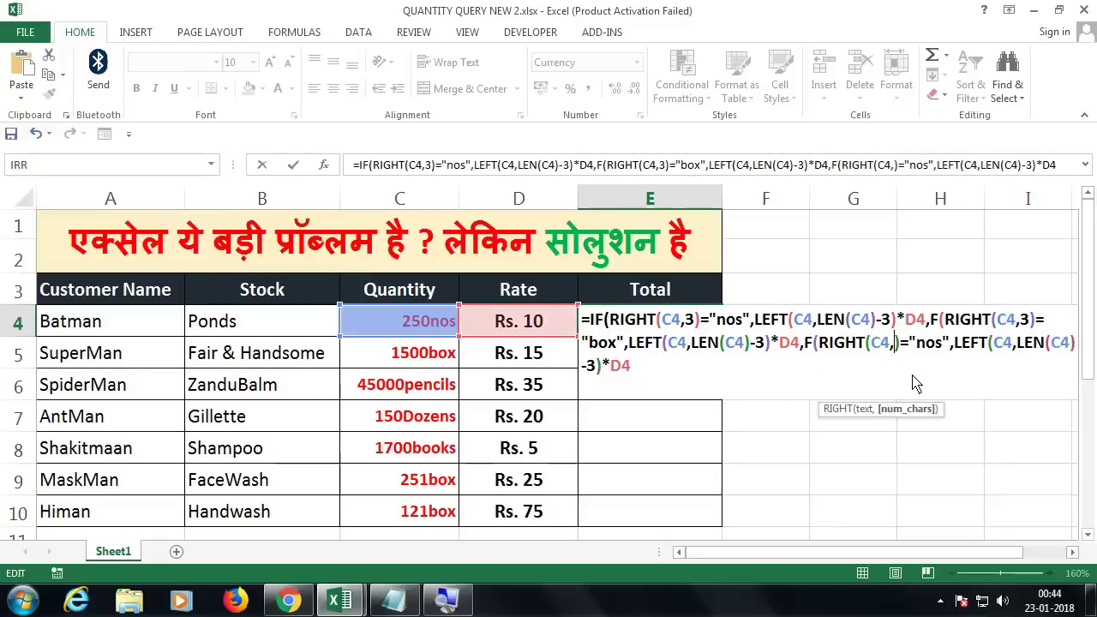
{"action": "type", "text": "7"}
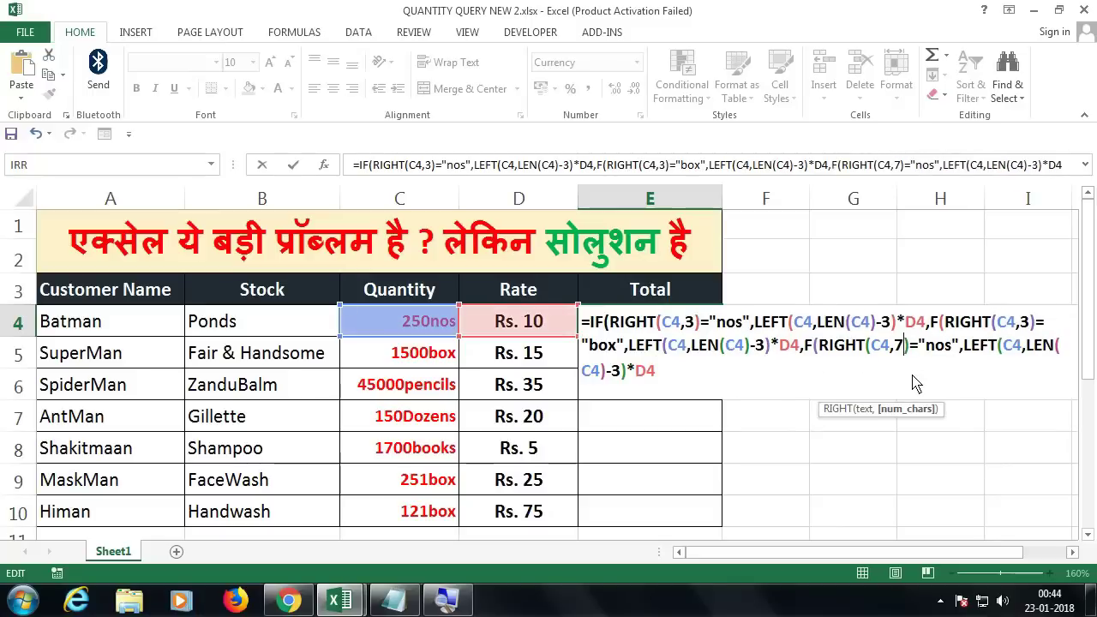
{"action": "left_click", "coordinate": [620, 375]}
{"action": "key", "text": "BackSpace"}
{"action": "type", "text": "7"}
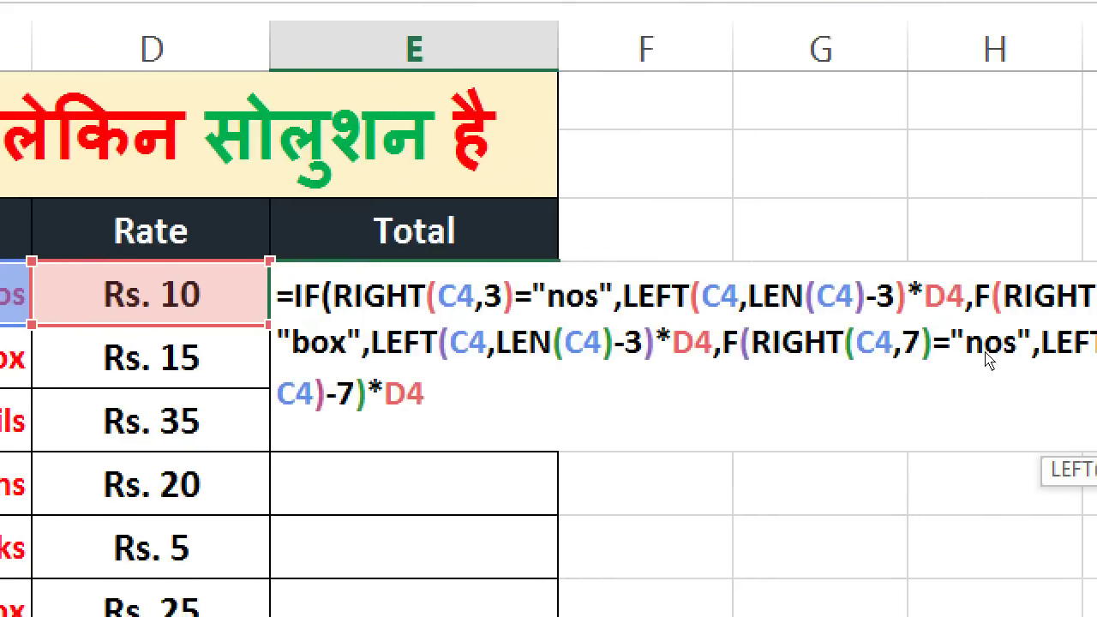
Replace the third condition's test text with "pencils" and try to commit the E4 formula
{"action": "left_click", "coordinate": [1058, 351]}
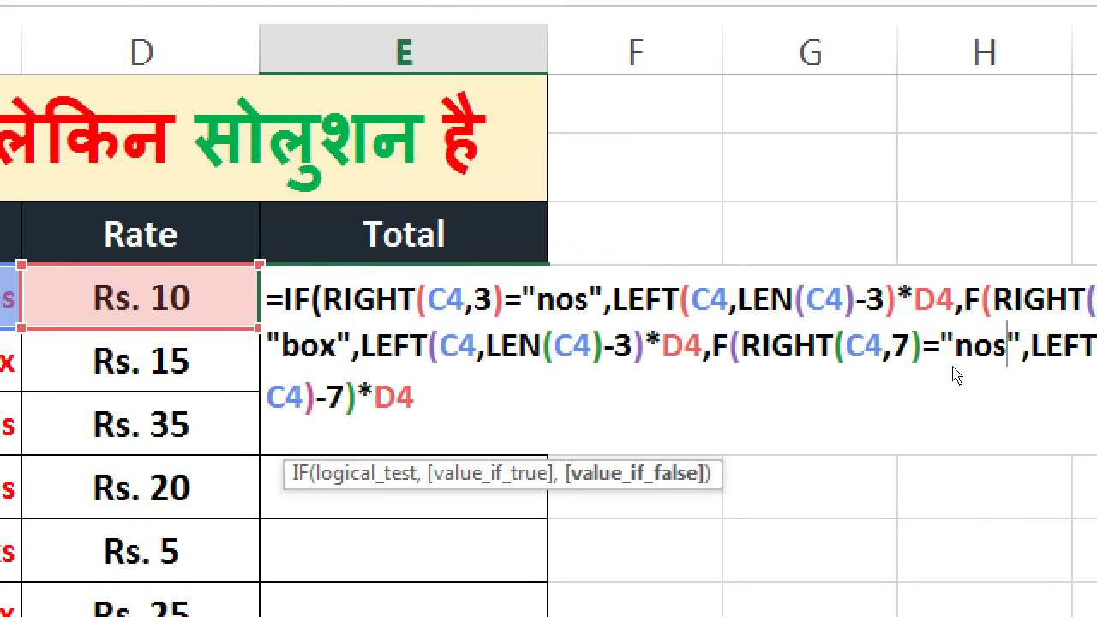
{"action": "key", "text": "BackSpace"}
{"action": "key", "text": "BackSpace"}
{"action": "key", "text": "BackSpace"}
{"action": "type", "text": "penci"}
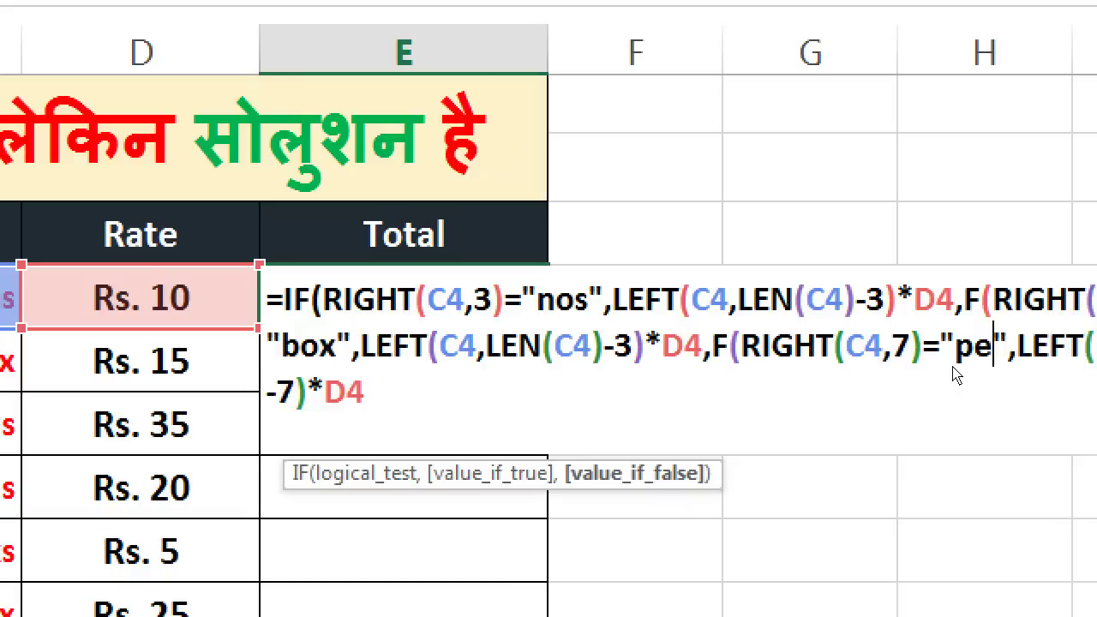
{"action": "type", "text": "ls"}
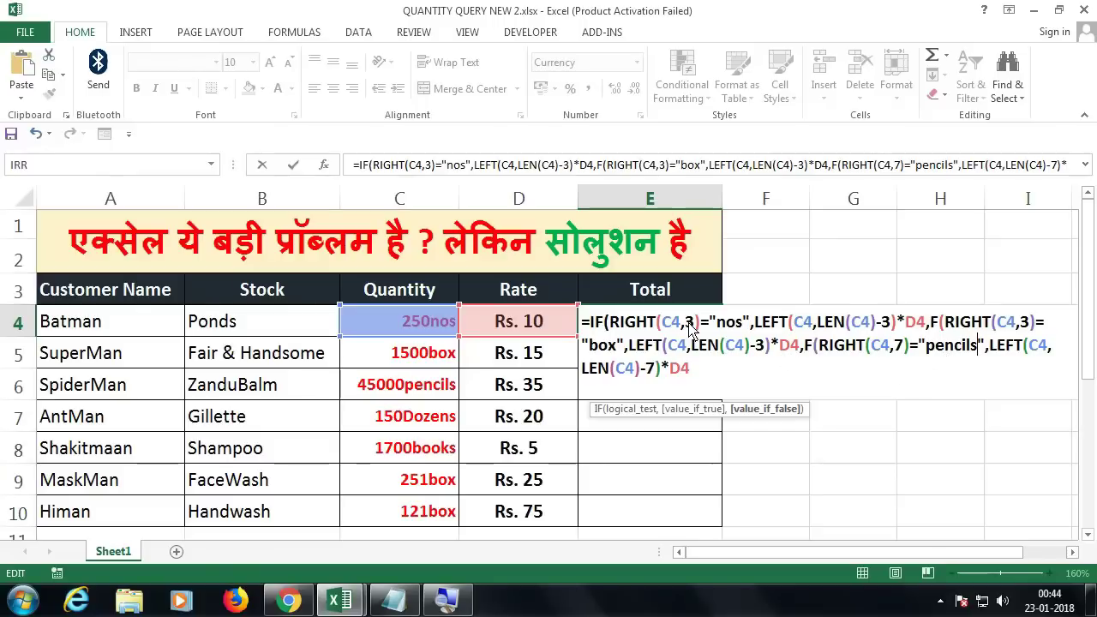
{"action": "key", "text": "Return"}
{"action": "key", "text": "Return"}
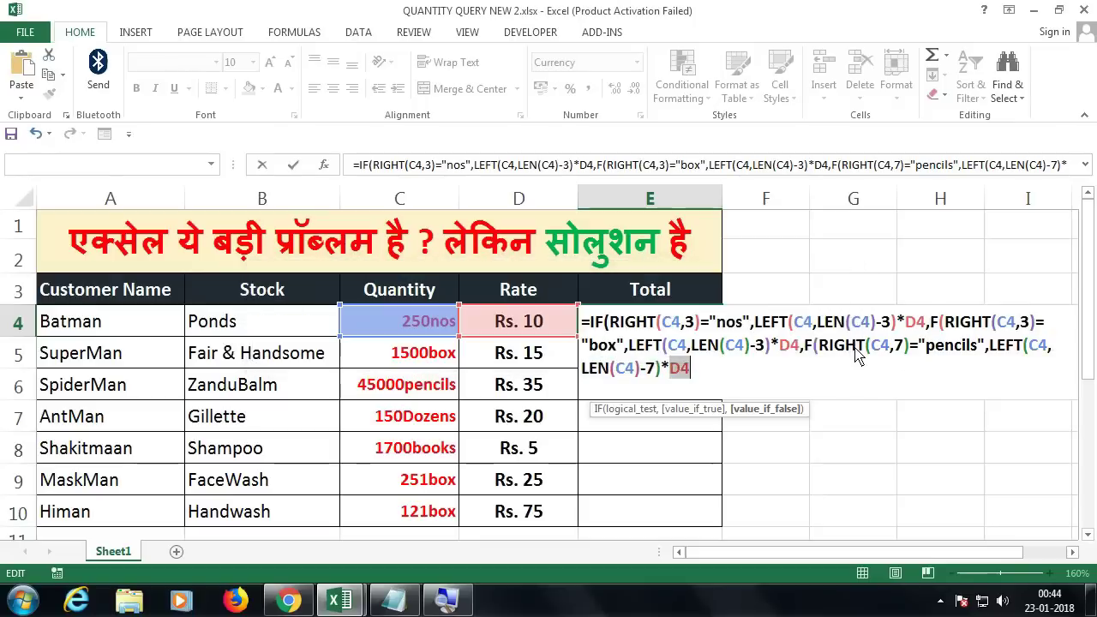
Add the missing "I" so both pasted conditions read IF, and commit the E4 formula with the proposed correction
{"action": "left_click", "coordinate": [976, 350]}
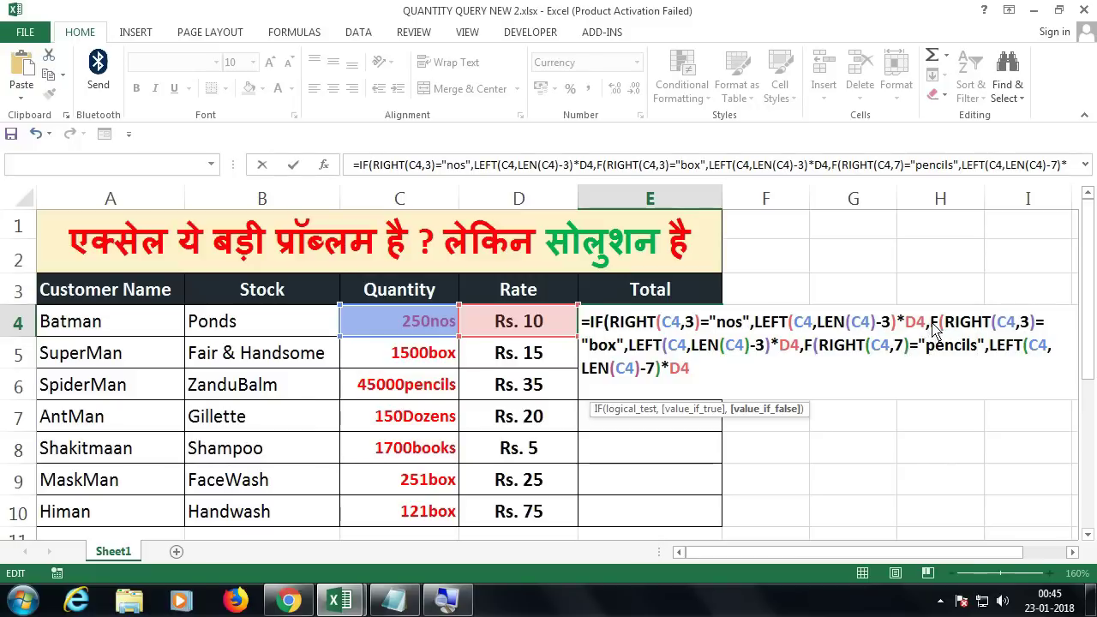
{"action": "type", "text": "f"}
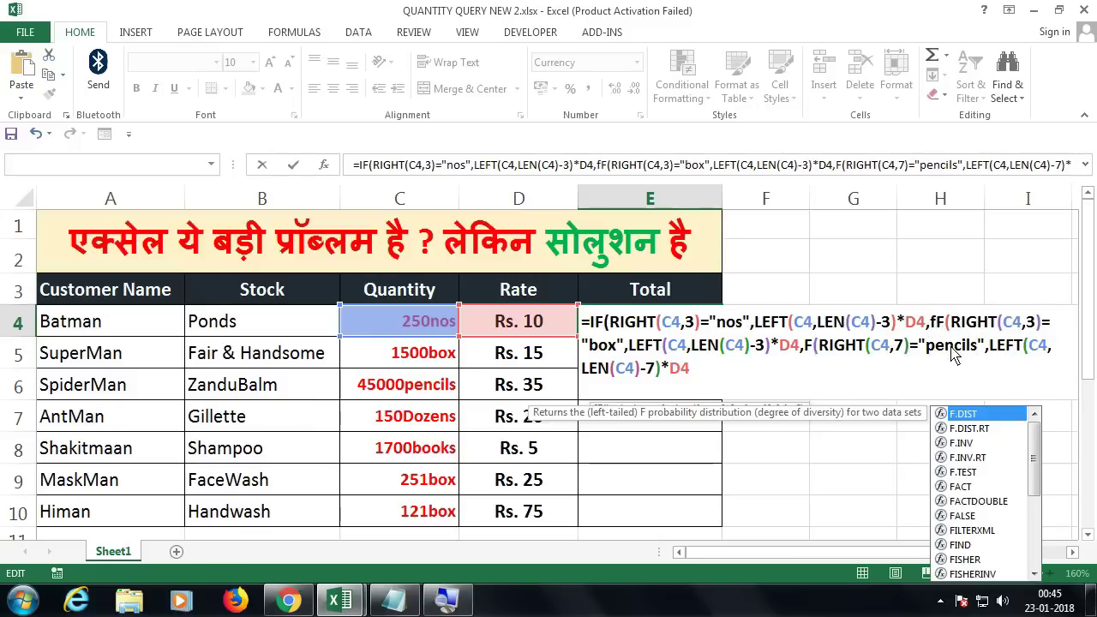
{"action": "key", "text": "BackSpace"}
{"action": "type", "text": "I"}
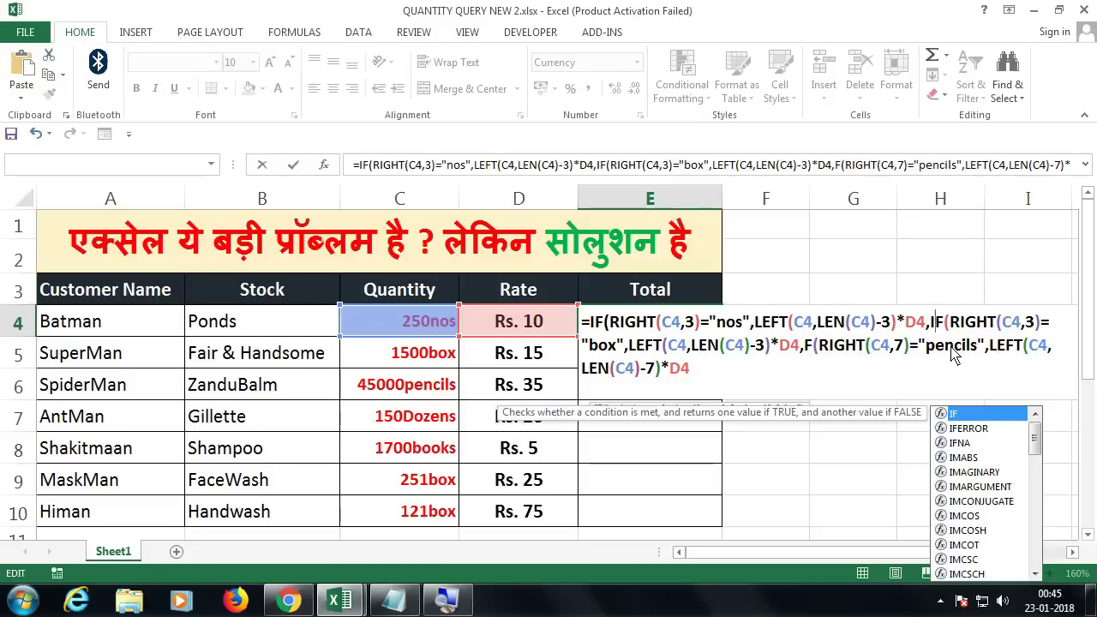
{"action": "left_click", "coordinate": [821, 353]}
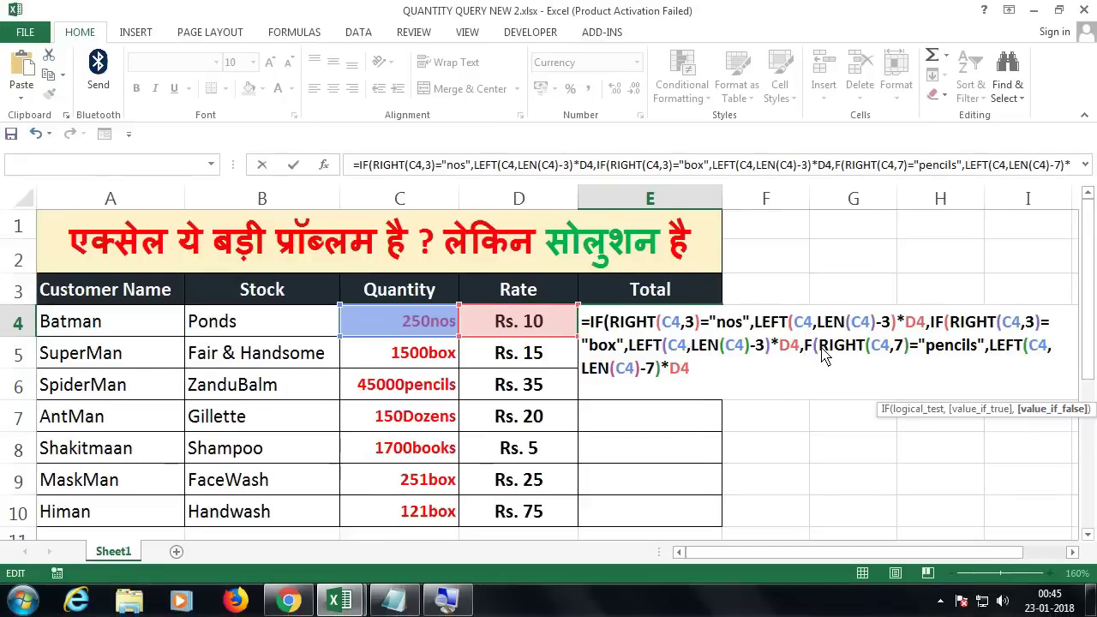
{"action": "type", "text": "I"}
{"action": "key", "text": "Return"}
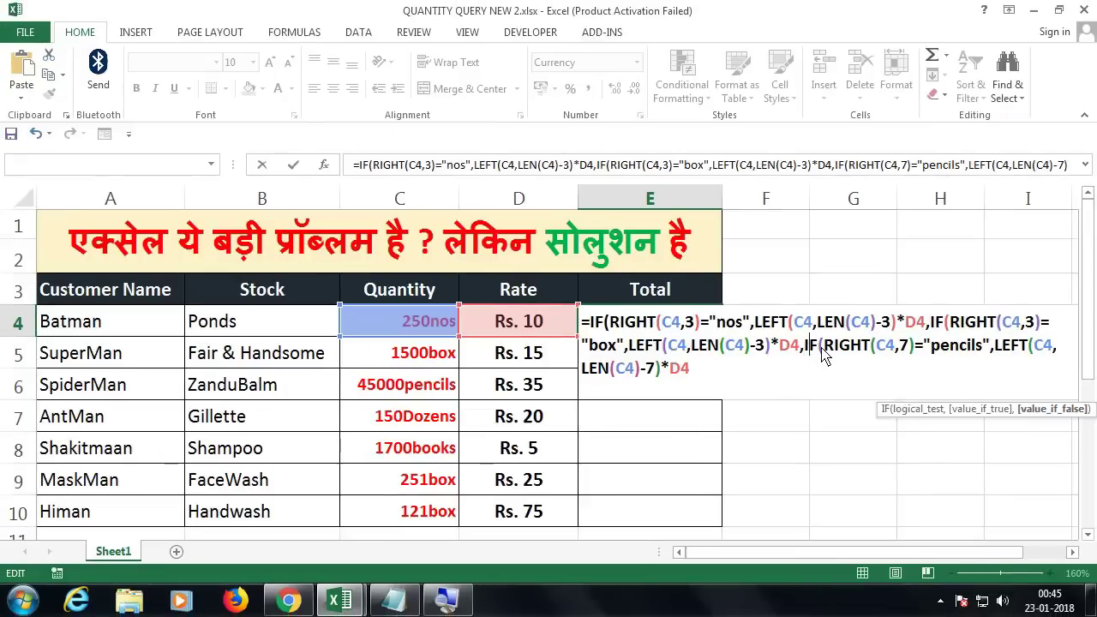
{"action": "key", "text": "Return"}
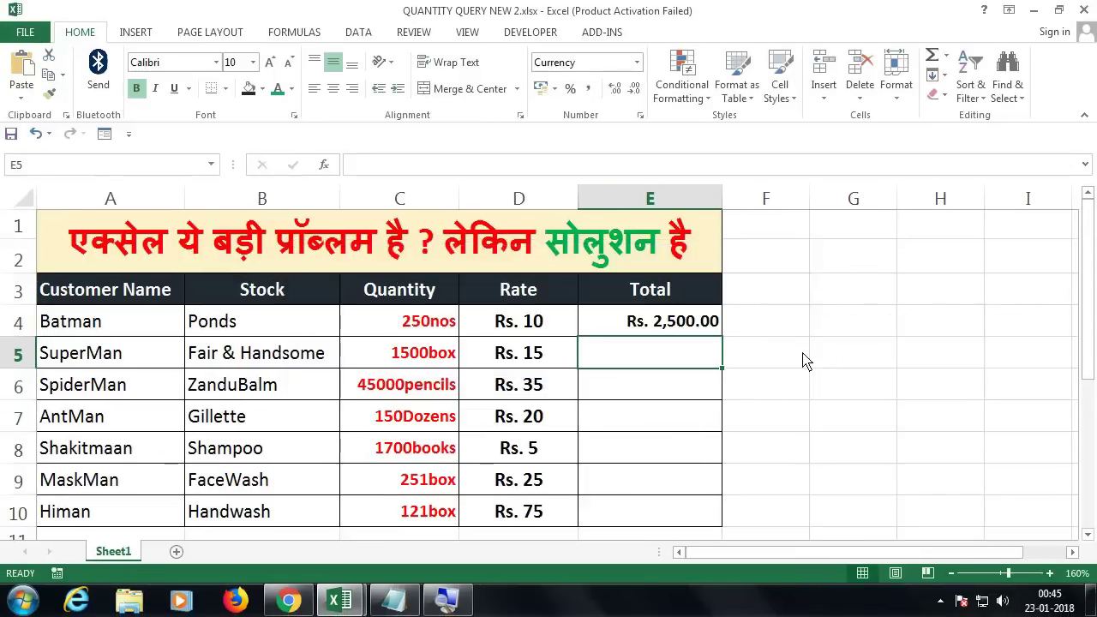
Fill the E4 formula down through E6 and review the nested IF conditions in E4
{"action": "left_click", "coordinate": [716, 334]}
{"action": "left_click_drag", "start_coordinate": [720, 337], "coordinate": [712, 399]}
{"action": "left_click", "coordinate": [701, 323]}
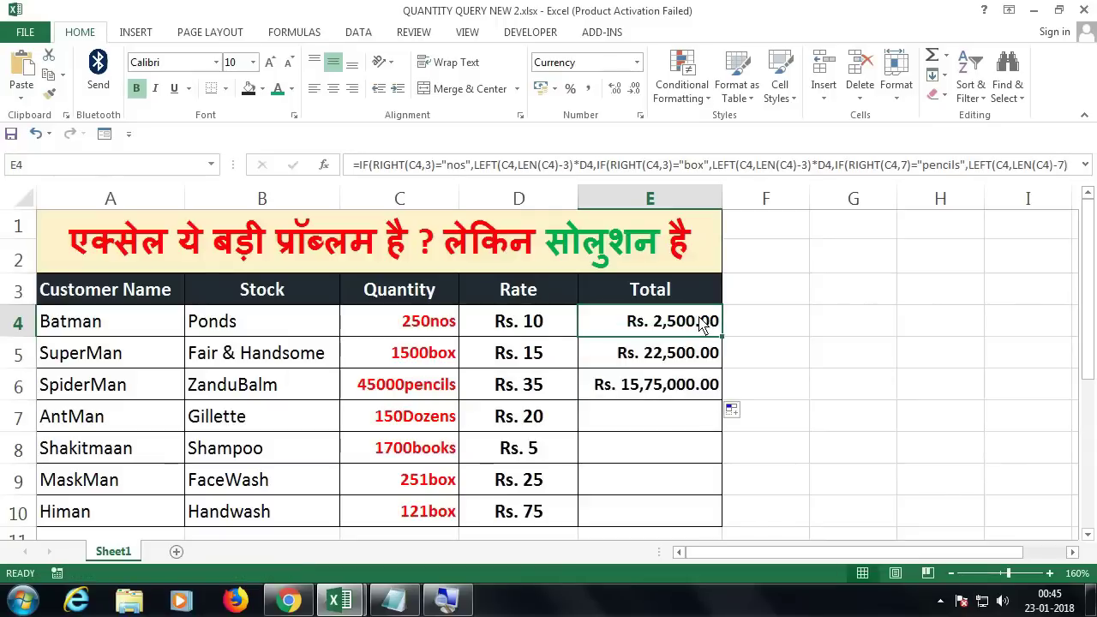
{"action": "double_click", "coordinate": [700, 323]}
{"action": "left_click_drag", "start_coordinate": [701, 326], "coordinate": [920, 343]}
{"action": "key", "text": "Escape"}
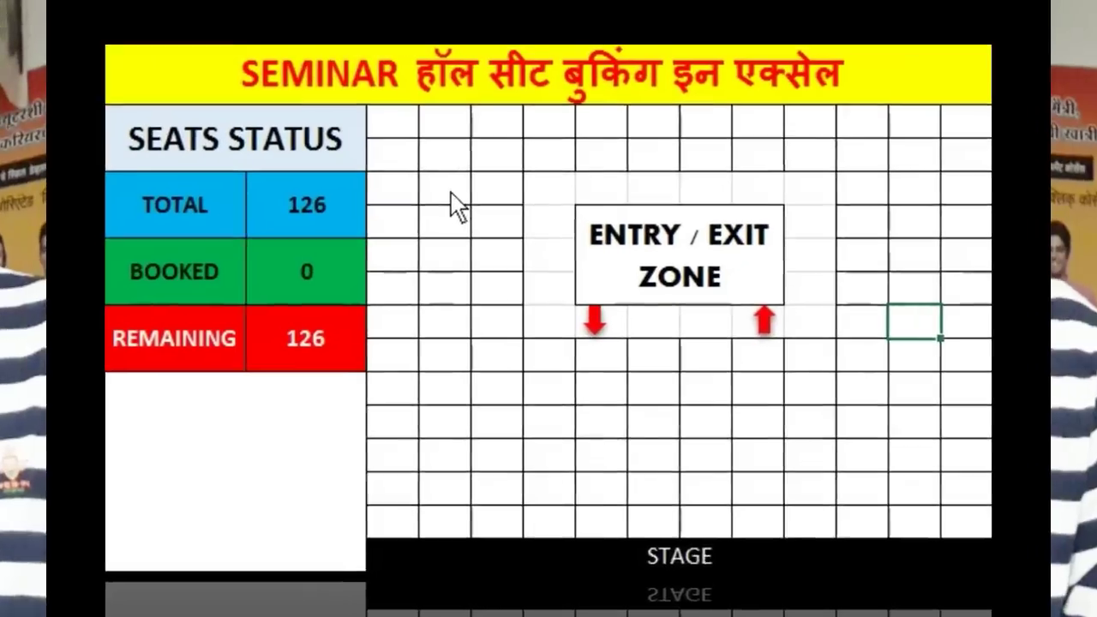
Mark two single seats in the second seat column and a run of nine seats near the stage as booked
{"action": "left_click", "coordinate": [503, 256]}
{"action": "left_click", "coordinate": [445, 295]}
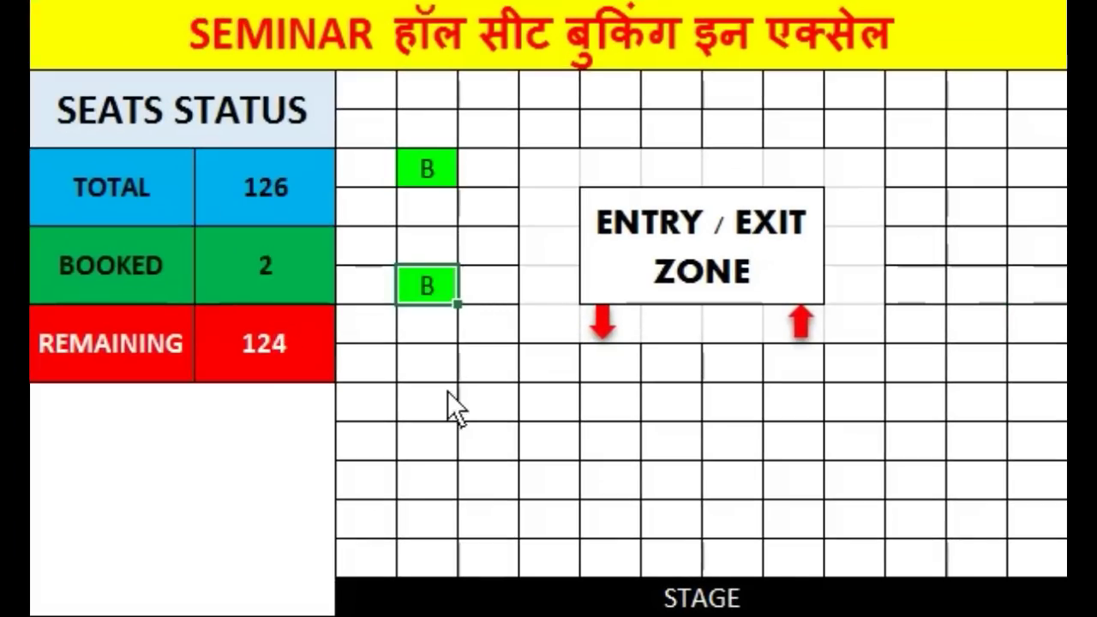
{"action": "left_click_drag", "start_coordinate": [428, 441], "coordinate": [916, 440]}
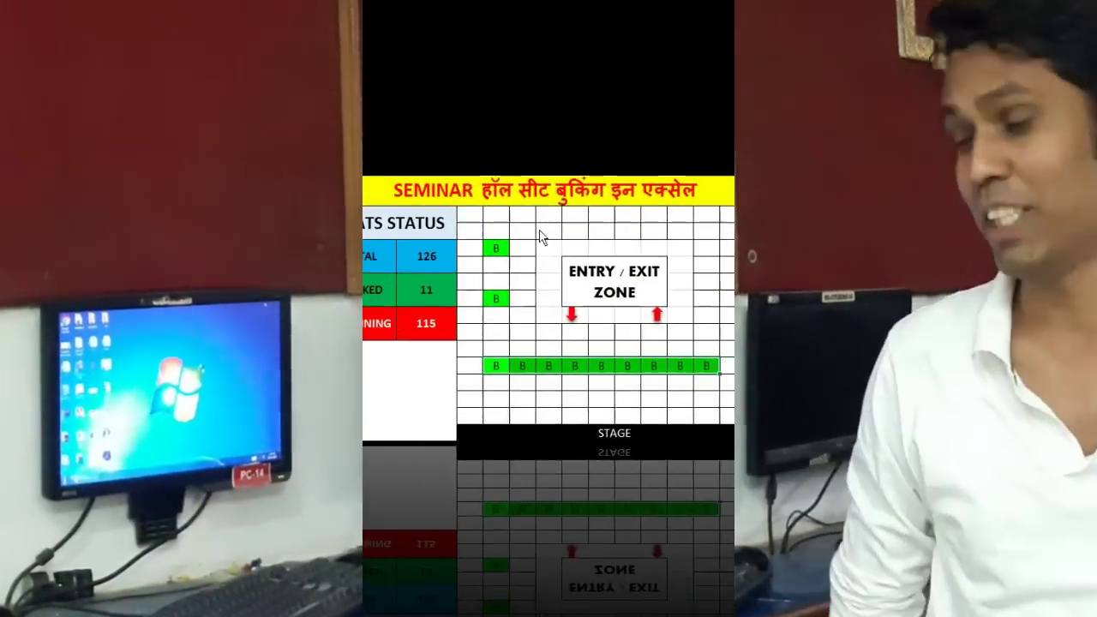
Book seven more seats: three in the row farthest from the stage, three in the second-last column and one in the first column
{"action": "left_click", "coordinate": [365, 90]}
{"action": "left_click", "coordinate": [548, 90]}
{"action": "left_click", "coordinate": [854, 90]}
{"action": "left_click", "coordinate": [976, 128]}
{"action": "left_click", "coordinate": [976, 206]}
{"action": "left_click", "coordinate": [976, 286]}
{"action": "left_click", "coordinate": [376, 367]}
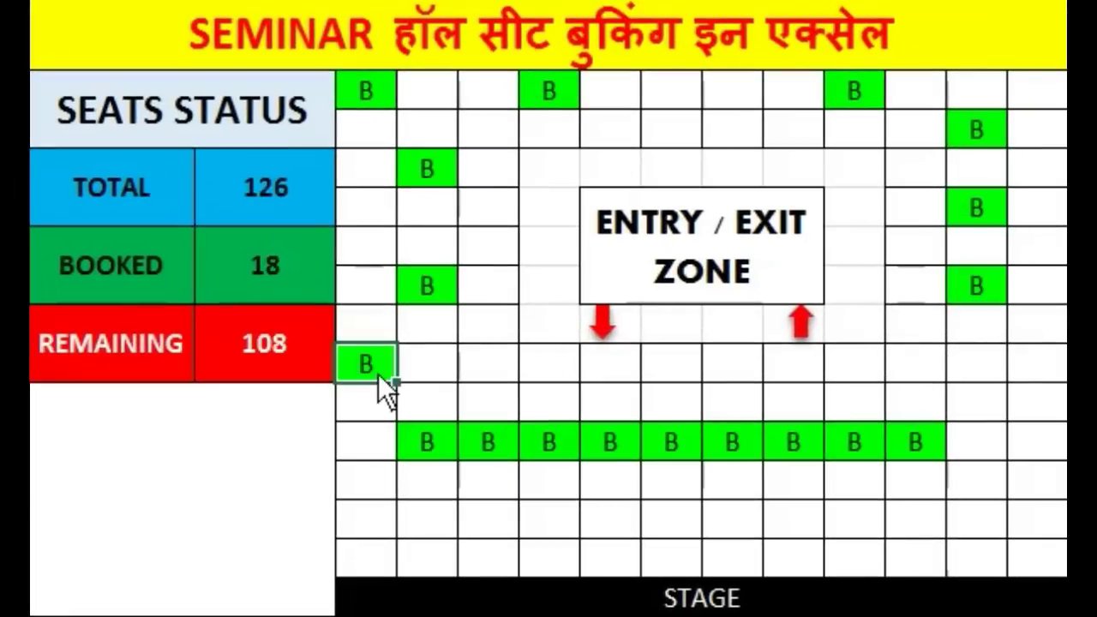
{"action": "left_click", "coordinate": [372, 244]}
{"action": "left_click", "coordinate": [378, 249]}
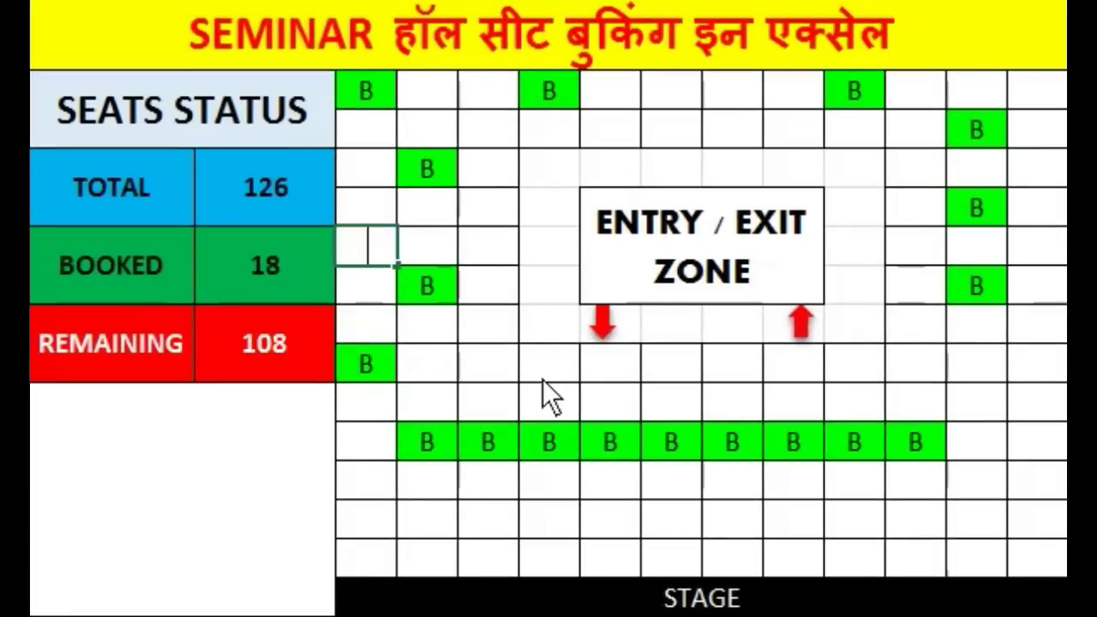